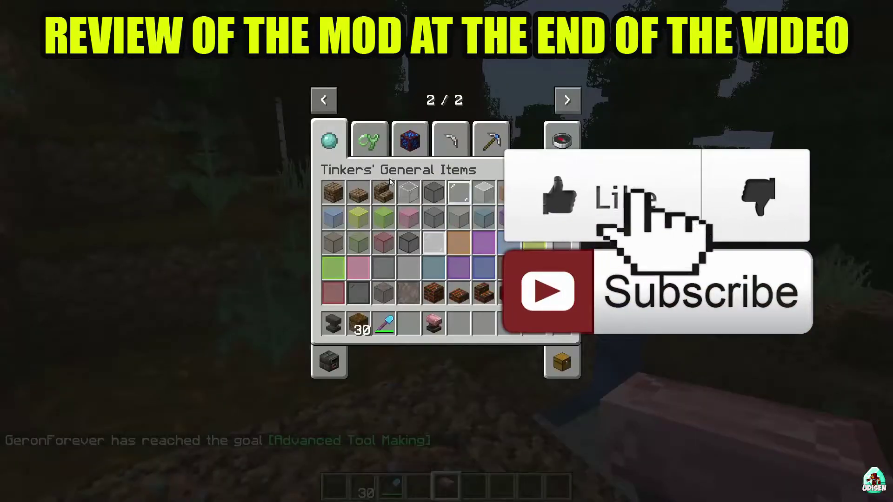
# Put a cyan Tinker's Anvil and the Cast Chest from Tinkers' General Items into the hotbar
pyautogui.scroll(-10, 467, 234)
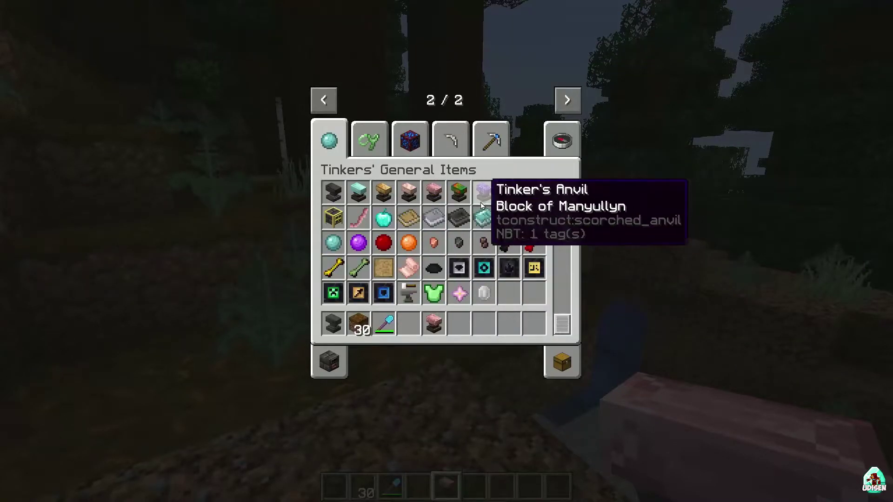
pyautogui.click(358, 192)
pyautogui.click(408, 323)
pyautogui.click(333, 217)
pyautogui.click(458, 323)
pyautogui.press('e')
# Place the Cast Chest on the ground and check its storage
pyautogui.scroll(-1, 447, 251)
pyautogui.rightClick(446, 251)
pyautogui.rightClick(446, 251)
pyautogui.press('e')
# Place the pink and cyan Tinker's Anvils side by side on the ground
pyautogui.scroll(1, 445, 251)
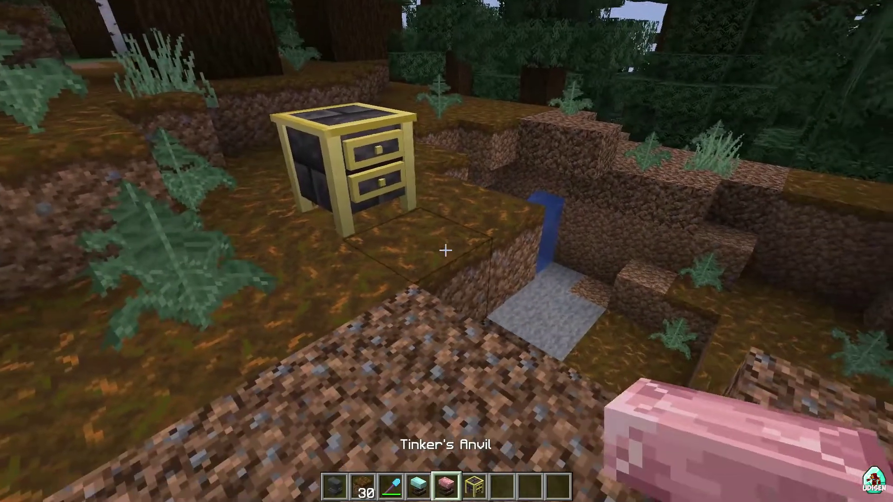
pyautogui.rightClick(445, 250)
pyautogui.scroll(1, 445, 251)
pyautogui.rightClick(446, 251)
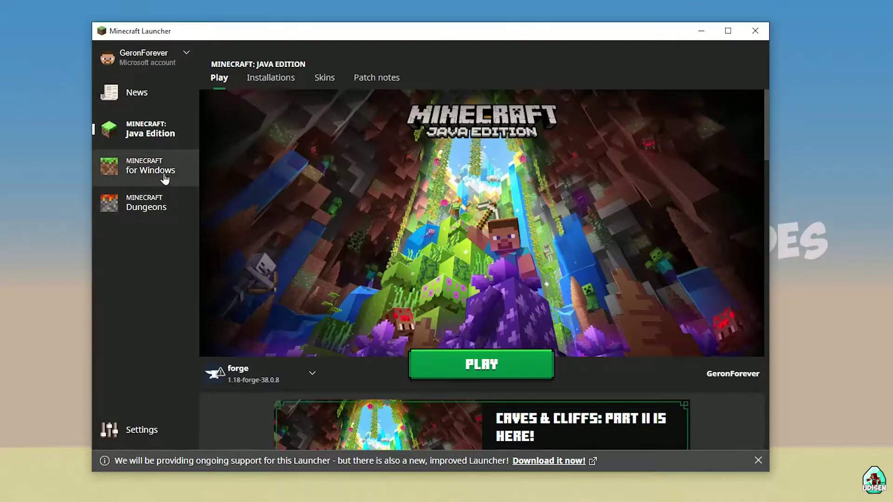
# Go from News to the Java Edition installations list
pyautogui.click(143, 96)
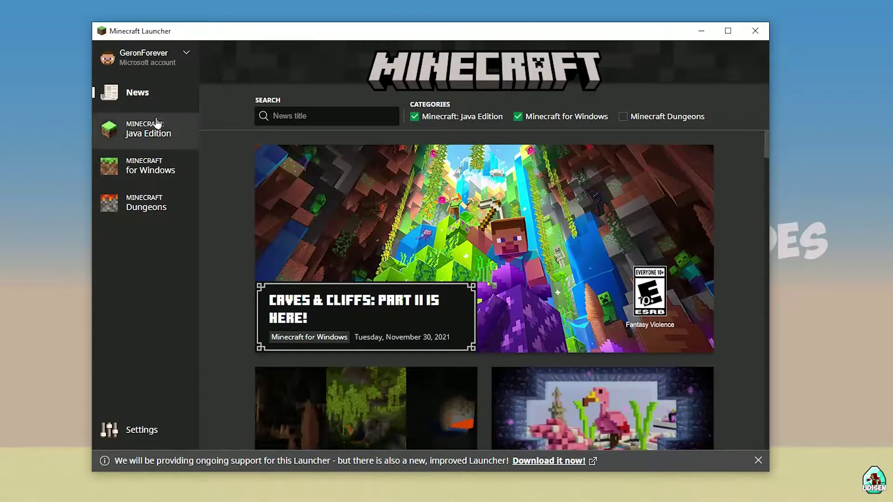
pyautogui.click(154, 134)
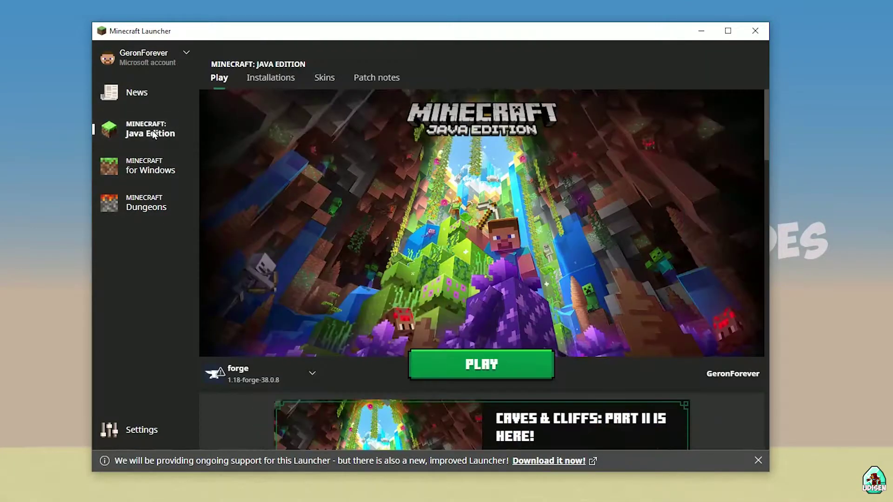
pyautogui.click(263, 80)
pyautogui.moveTo(359, 285)
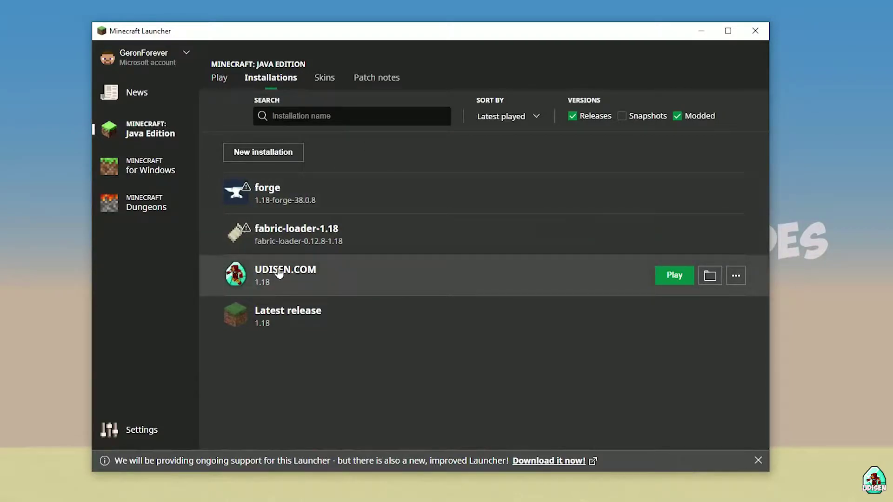
# Start and cancel a new installation, then open UDISEN.COM for editing
pyautogui.click(274, 156)
pyautogui.click(363, 160)
pyautogui.write('hnghnhgnhgnghnhgn')
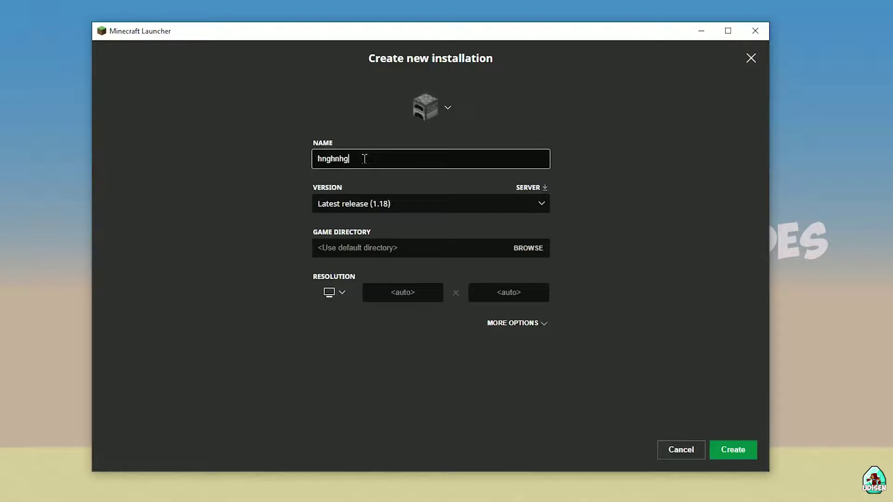
pyautogui.click(682, 449)
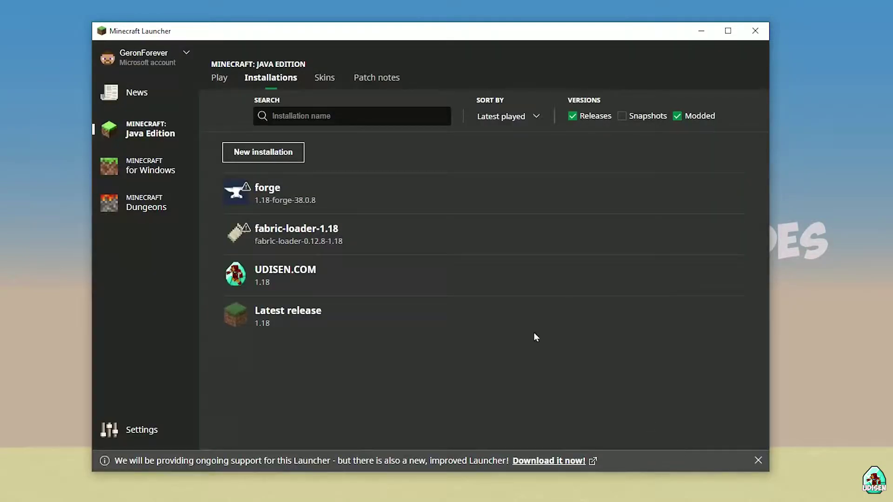
pyautogui.click(431, 280)
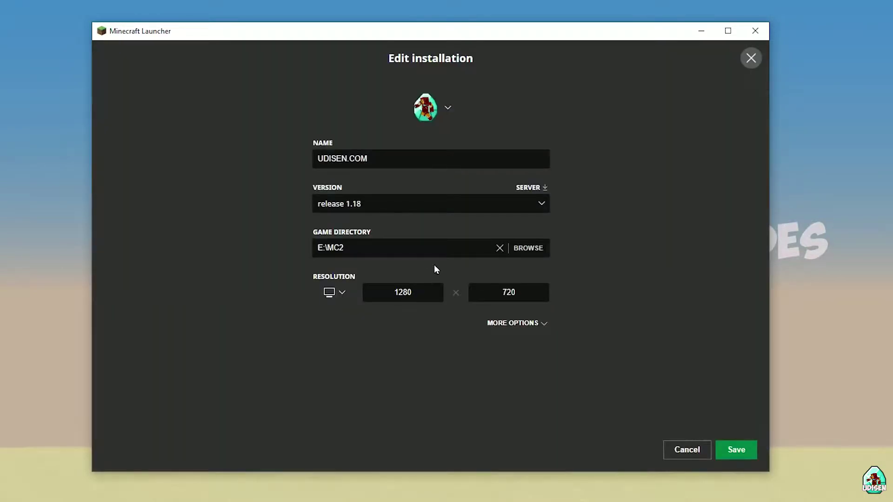
# Browse the version list and switch the version to pending 1.18_experimental-snapshot-4
pyautogui.click(389, 201)
pyautogui.click(313, 214)
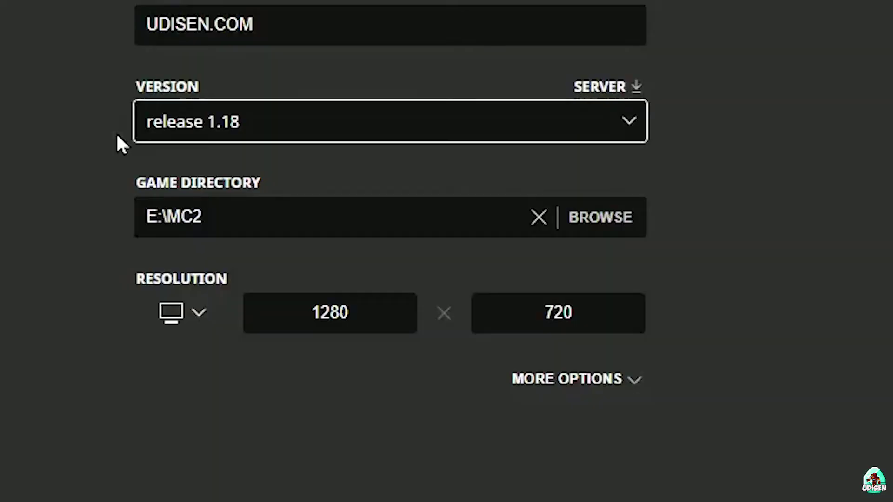
pyautogui.click(239, 134)
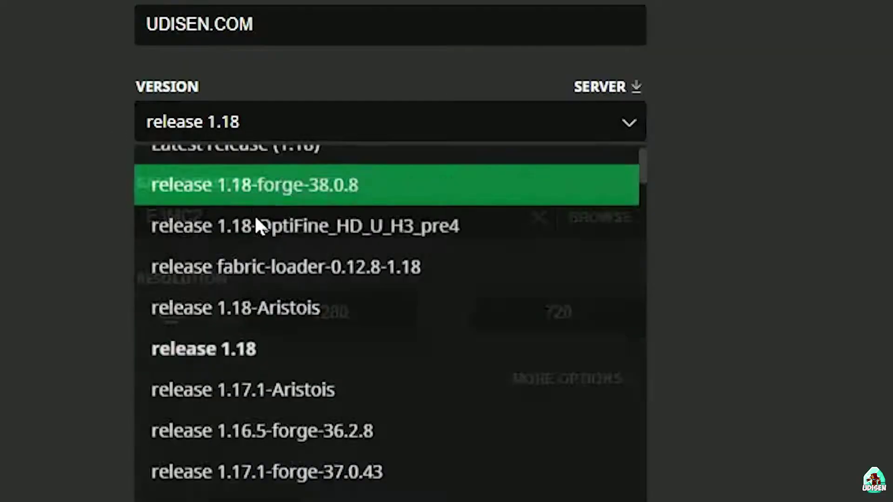
pyautogui.click(236, 349)
pyautogui.click(177, 129)
pyautogui.scroll(-3, 401, 283)
pyautogui.scroll(4, 403, 284)
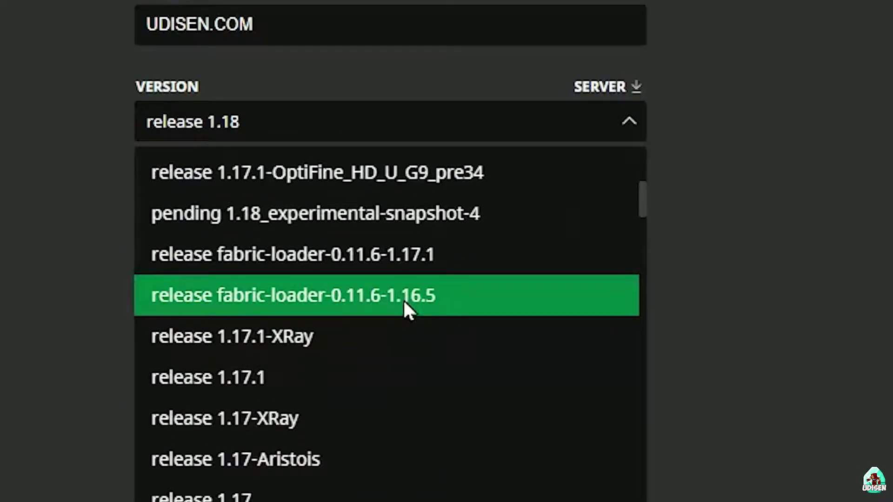
pyautogui.click(380, 214)
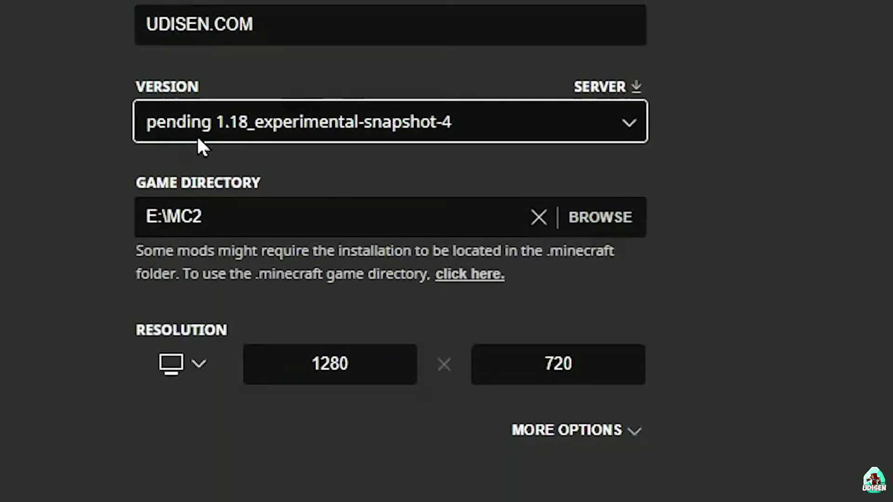
# Set the version back to release 1.18 and return to the installations list
pyautogui.click(344, 125)
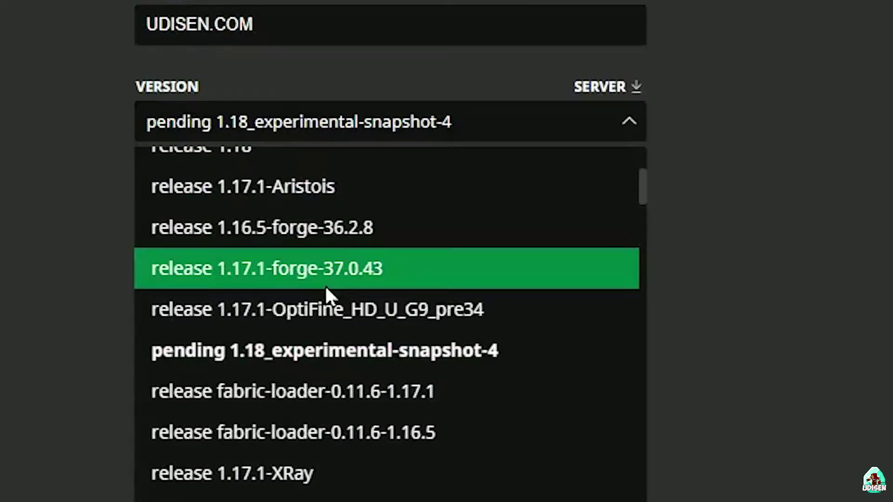
pyautogui.scroll(2, 330, 298)
pyautogui.scroll(3, 291, 307)
pyautogui.click(291, 308)
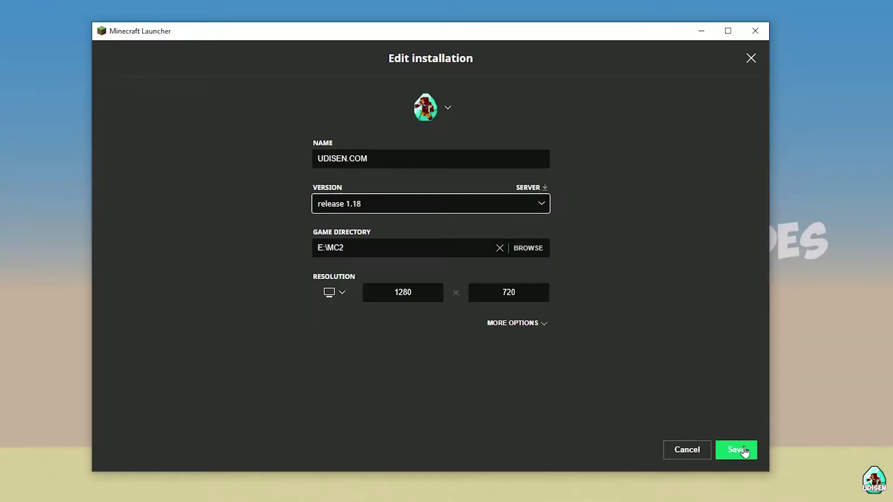
pyautogui.click(744, 452)
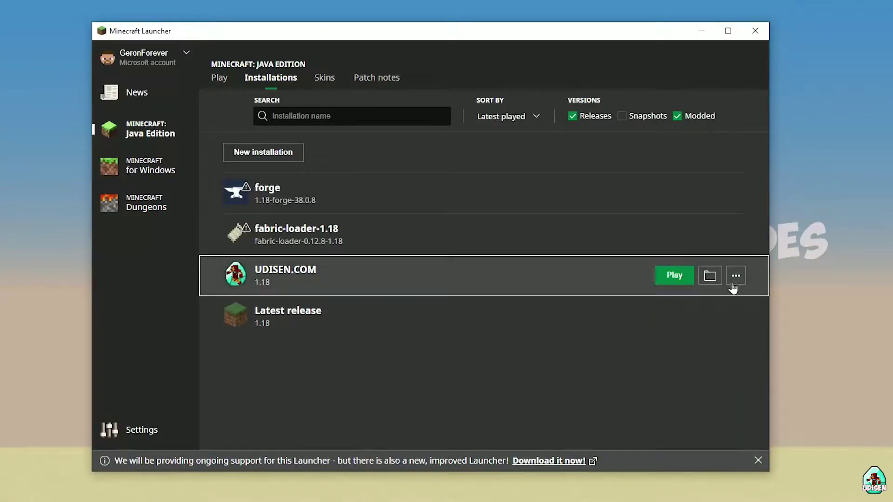
# Launch UDISEN.COM to the Minecraft 1.18 title screen, then close the game and launcher
pyautogui.click(669, 278)
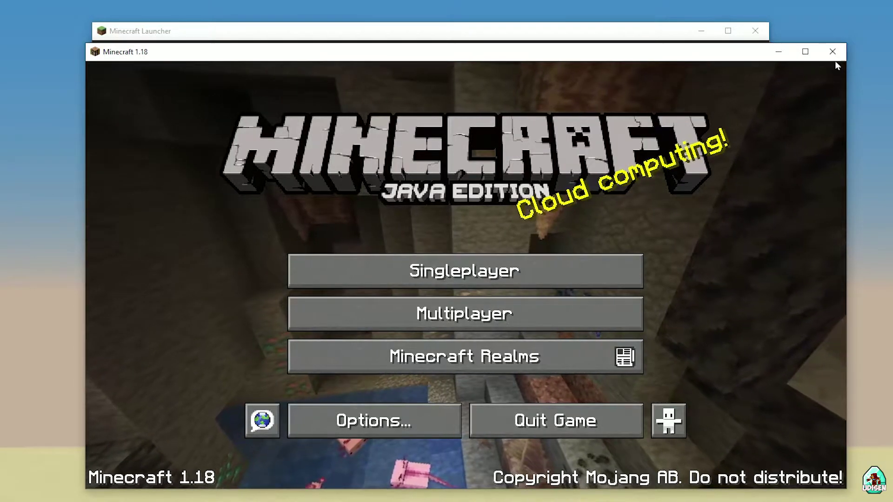
pyautogui.click(832, 51)
pyautogui.click(756, 31)
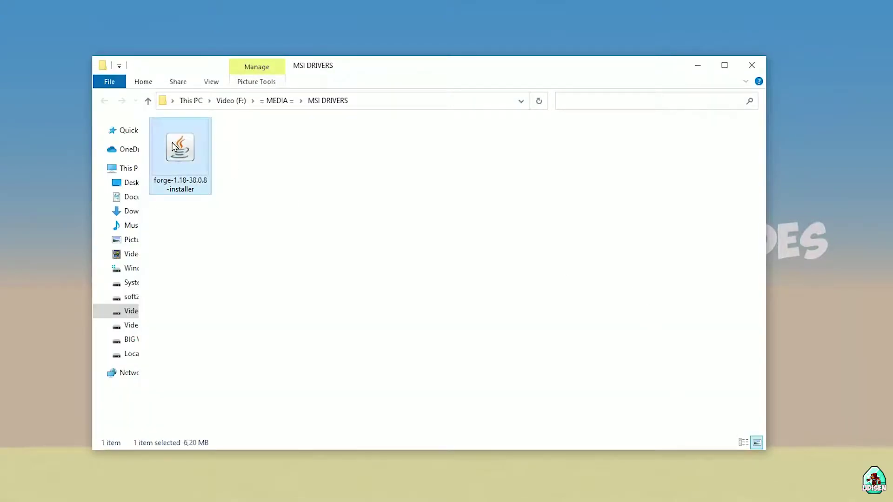
# Correct the Forge installer's version digit to 8, naming it forge-1.18-38.0.8-installer
pyautogui.click(184, 158)
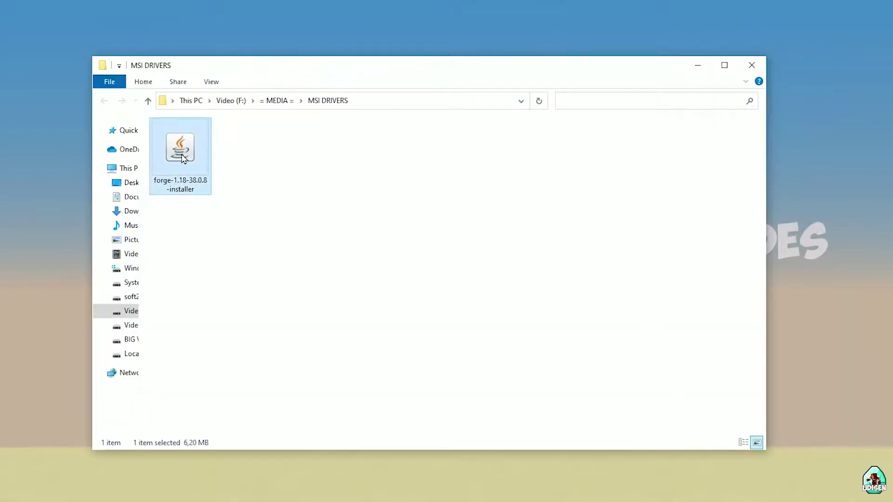
pyautogui.click(179, 188)
pyautogui.click(185, 181)
pyautogui.press('BackSpace')
pyautogui.write('8')
pyautogui.moveTo(185, 181); pyautogui.dragTo(140, 179)
pyautogui.press('Return')
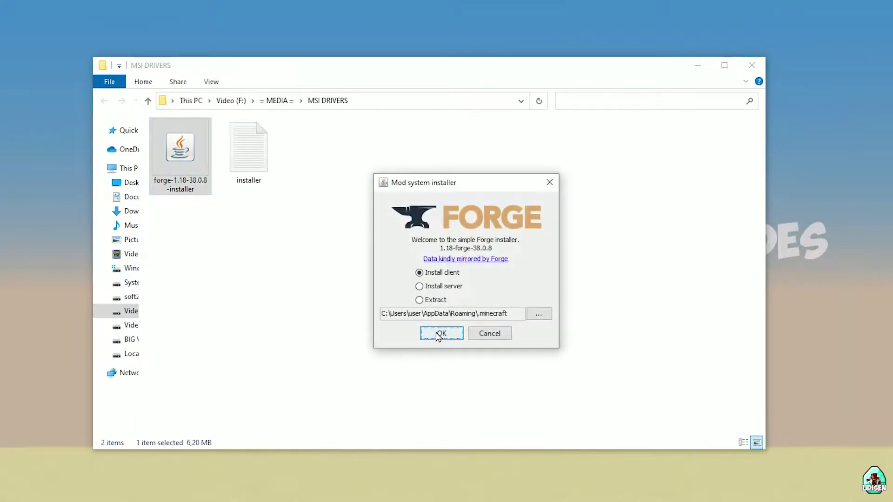
# Install the Forge 1.18-forge-38.0.8 client into .minecraft, dismiss the success message, close Explorer
pyautogui.click(439, 334)
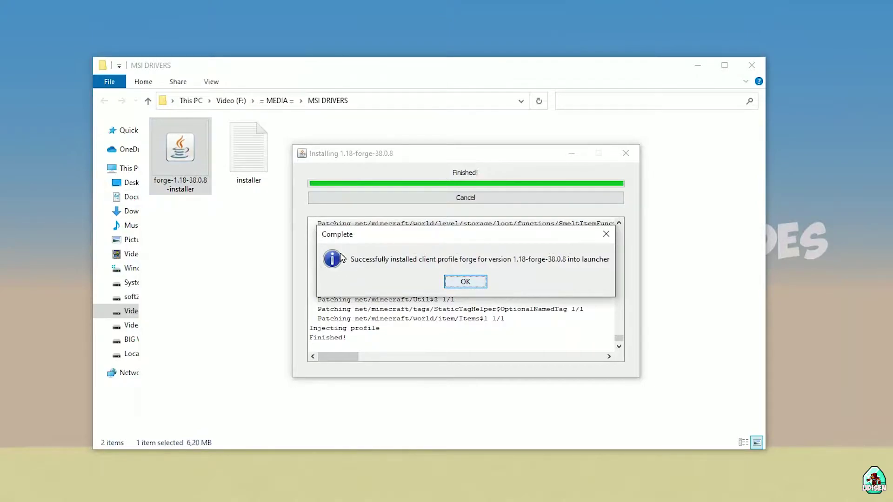
pyautogui.click(605, 234)
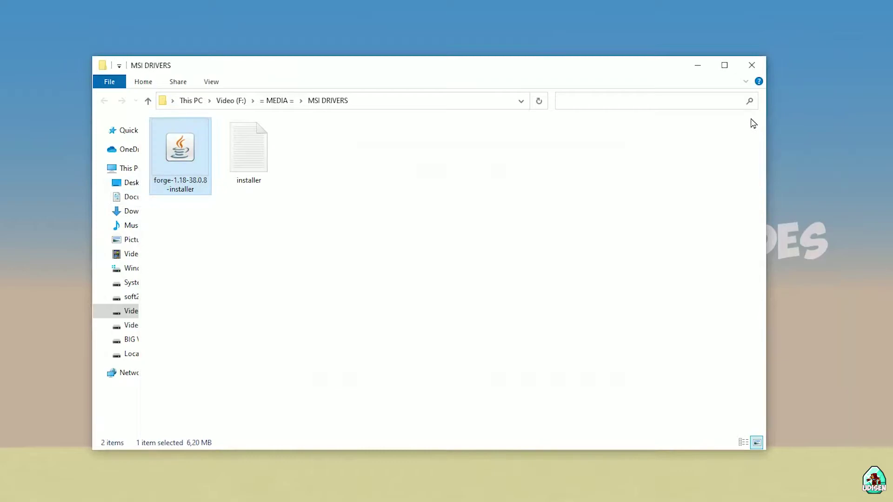
pyautogui.click(740, 71)
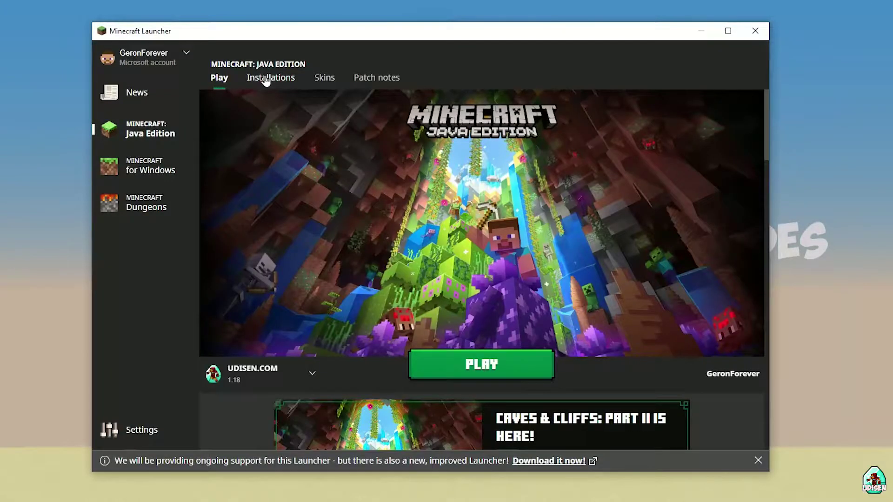
# Confirm the forge installation stays on release 1.18-forge-38.0.8, cancel, and open its game folder
pyautogui.click(265, 78)
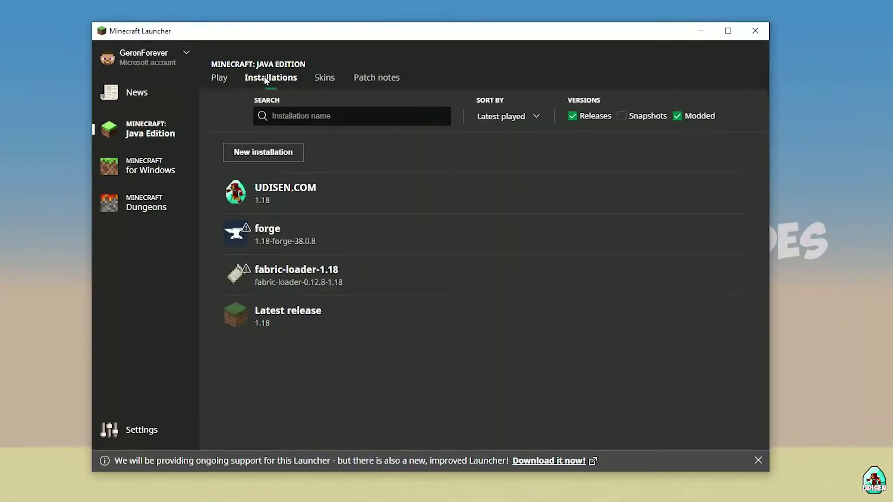
pyautogui.moveTo(412, 247)
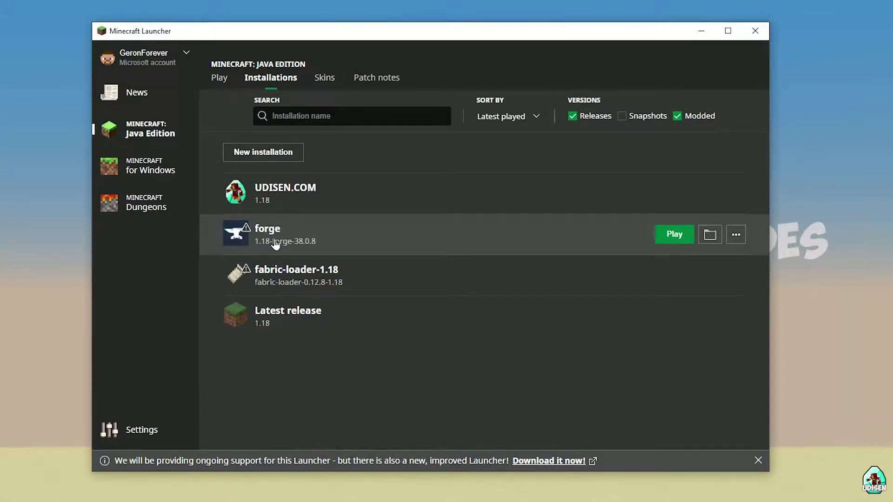
pyautogui.click(359, 240)
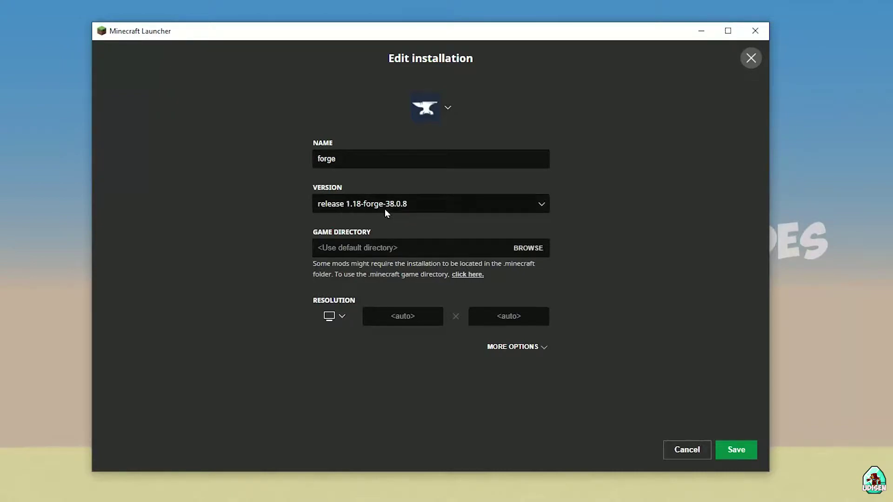
pyautogui.click(431, 206)
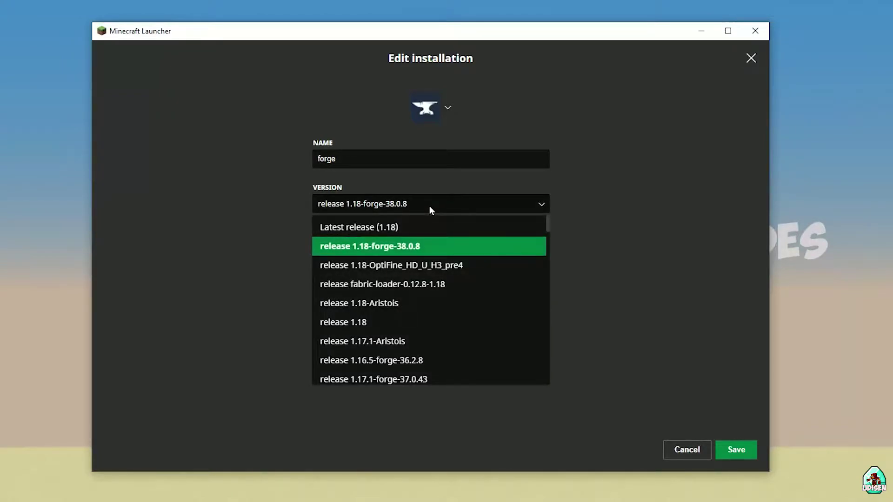
pyautogui.click(428, 206)
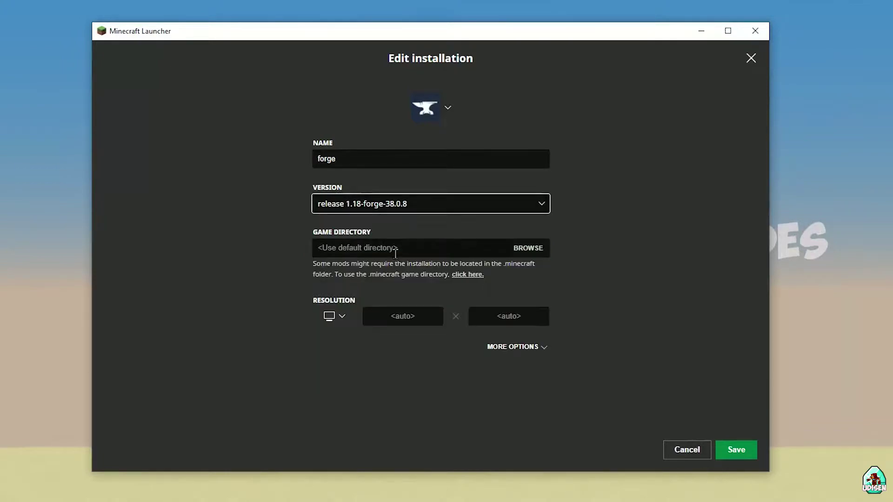
pyautogui.click(407, 208)
pyautogui.click(351, 245)
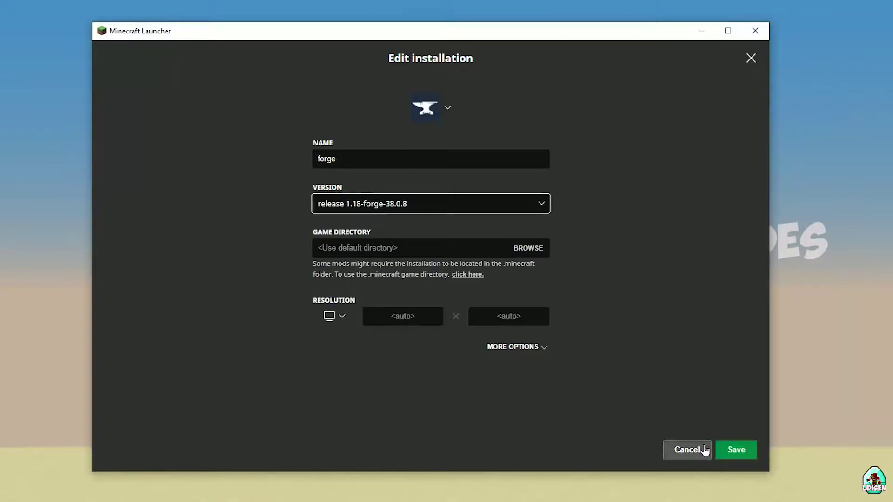
pyautogui.click(687, 449)
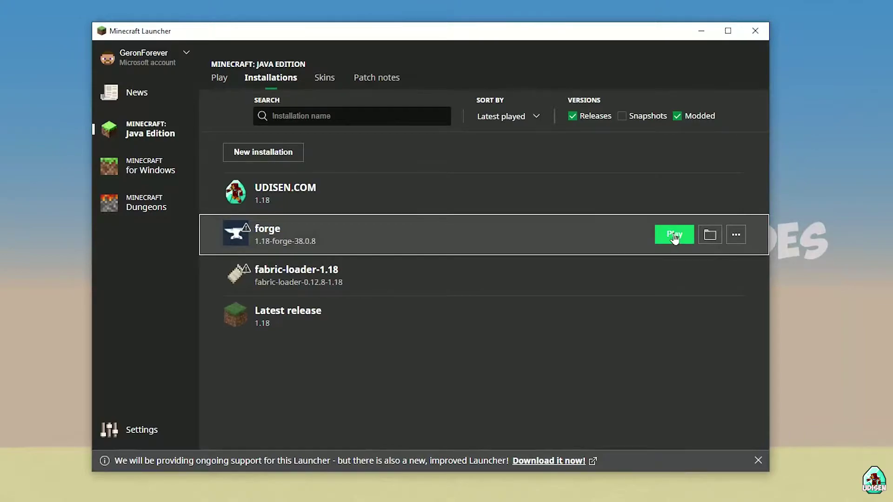
pyautogui.click(711, 236)
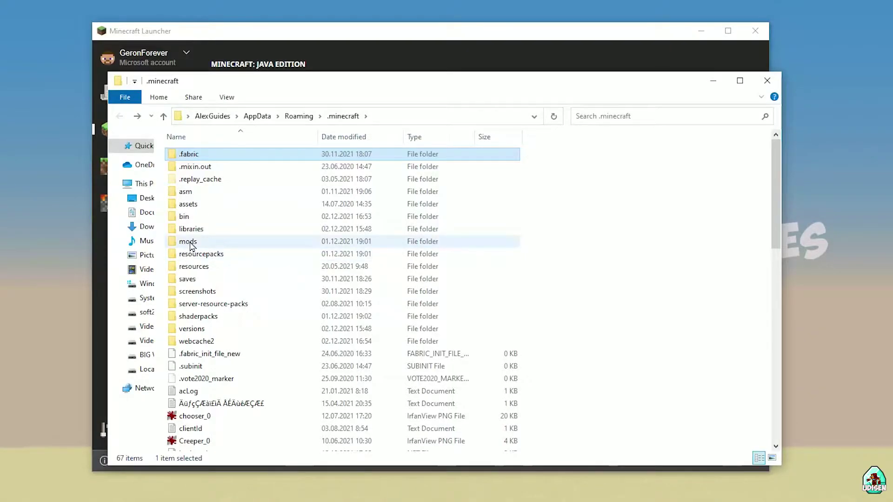
# Open the empty mods folder in .minecraft, then minimize it to see the launcher
pyautogui.doubleClick(188, 242)
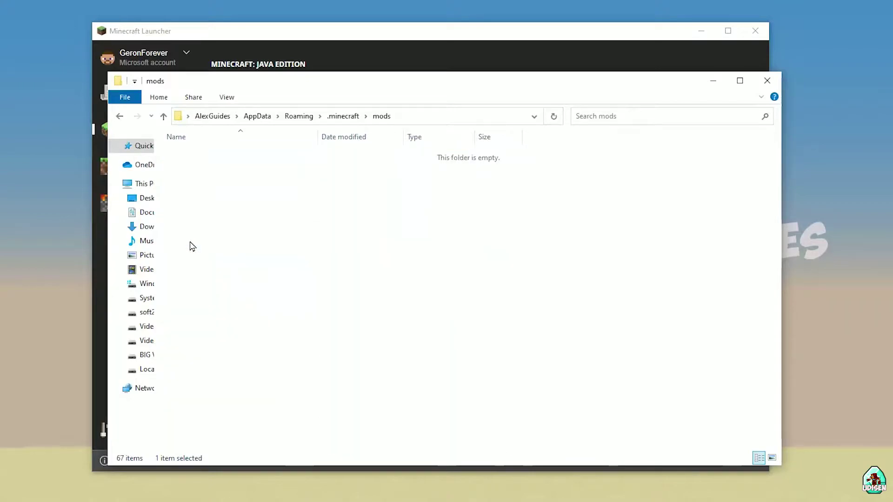
pyautogui.click(713, 81)
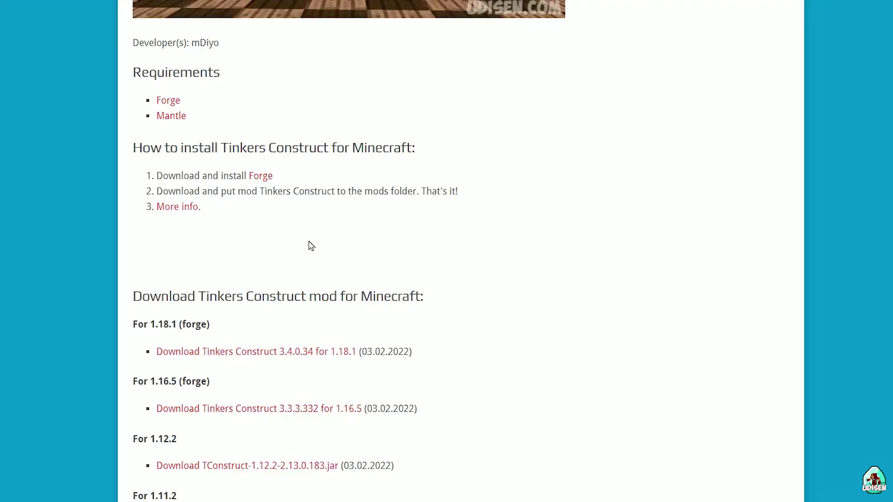
pyautogui.scroll(-5, 309, 246)
# Download Tinkers Construct 3.4.0.34 for Minecraft 1.18.1
pyautogui.scroll(12, 299, 233)
pyautogui.scroll(7, 184, 198)
pyautogui.scroll(-15, 185, 198)
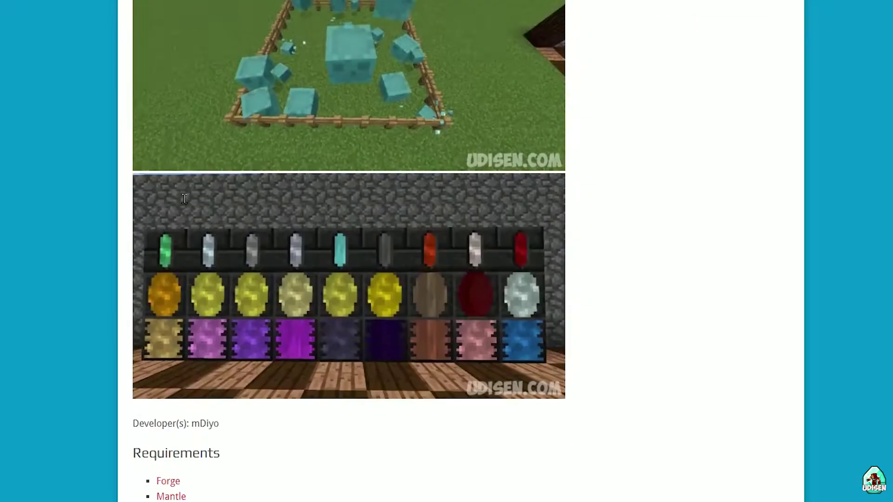
pyautogui.scroll(-3, 196, 242)
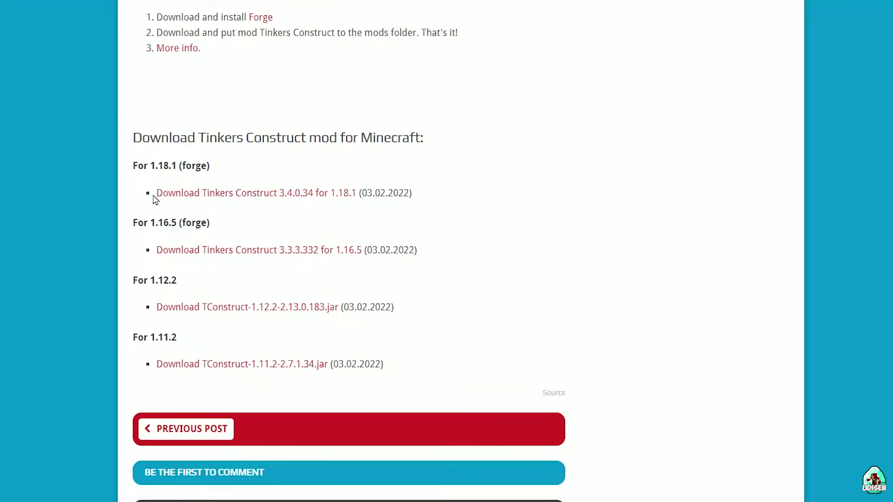
pyautogui.click(220, 195)
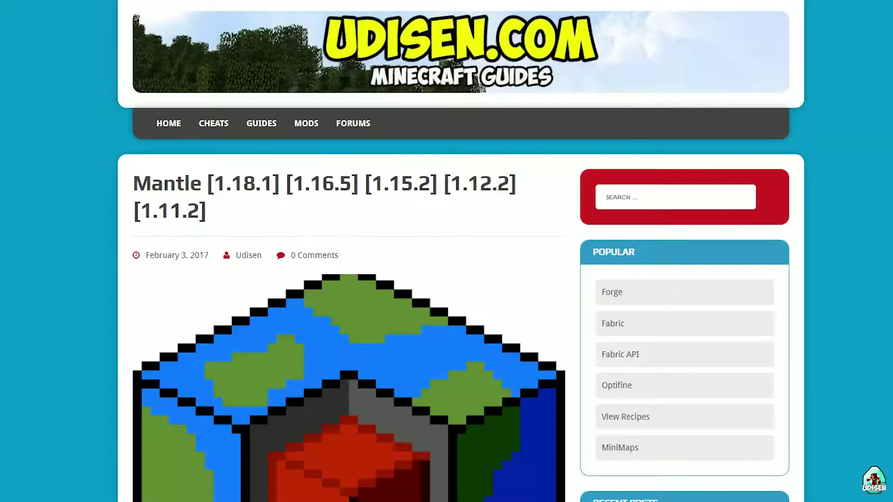
# Download the required Mantle 1.8.31 for 1.18.1 from the forge downloads section
pyautogui.scroll(-1, 238, 145)
pyautogui.scroll(-15, 239, 145)
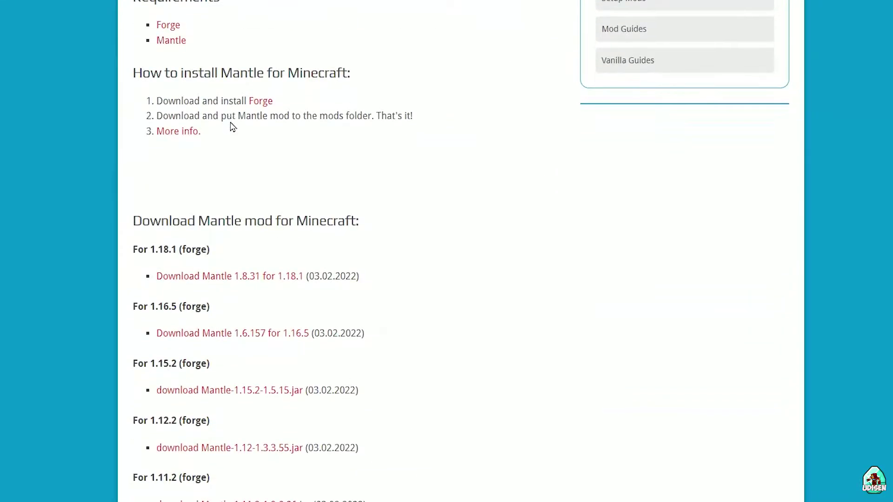
pyautogui.moveTo(134, 247); pyautogui.dragTo(217, 251)
pyautogui.click(225, 278)
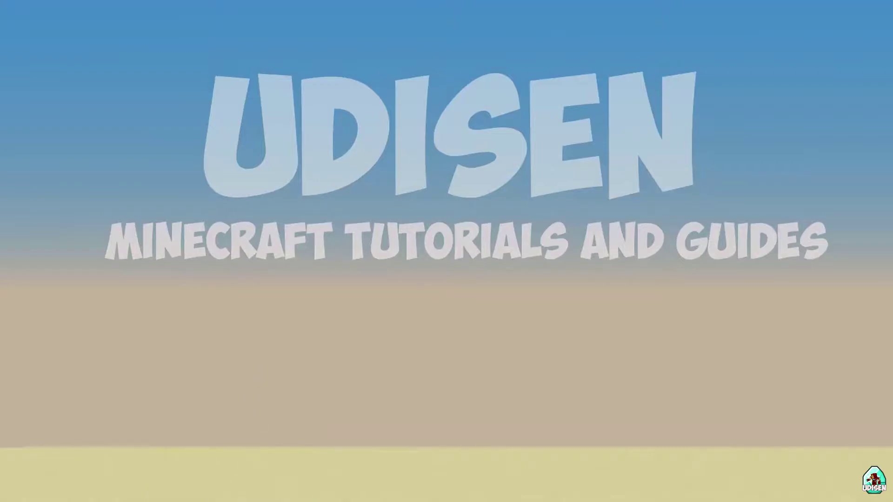
# Drag TConstruct-1.18.1-3.4.0.34 and Mantle-1.18.1-1.8.31 from Downloads into E:\MC2\mods
pyautogui.click(56, 493)
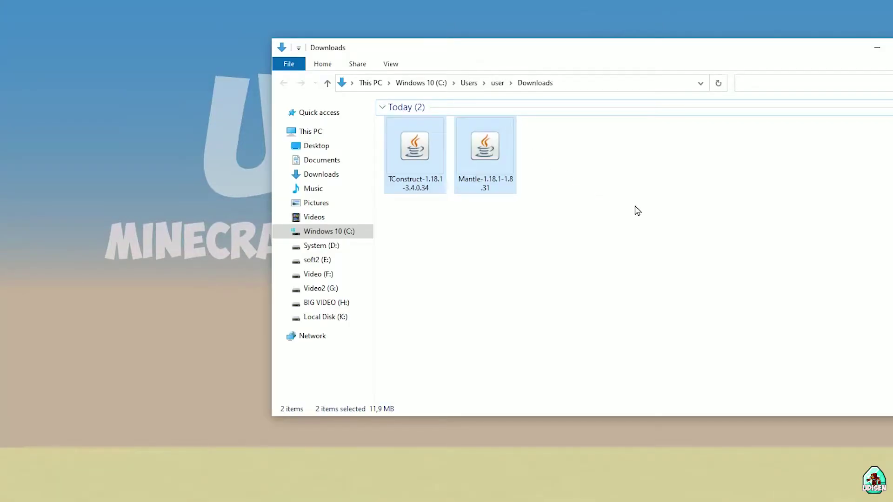
pyautogui.click(670, 212)
pyautogui.moveTo(545, 52); pyautogui.dragTo(740, 52)
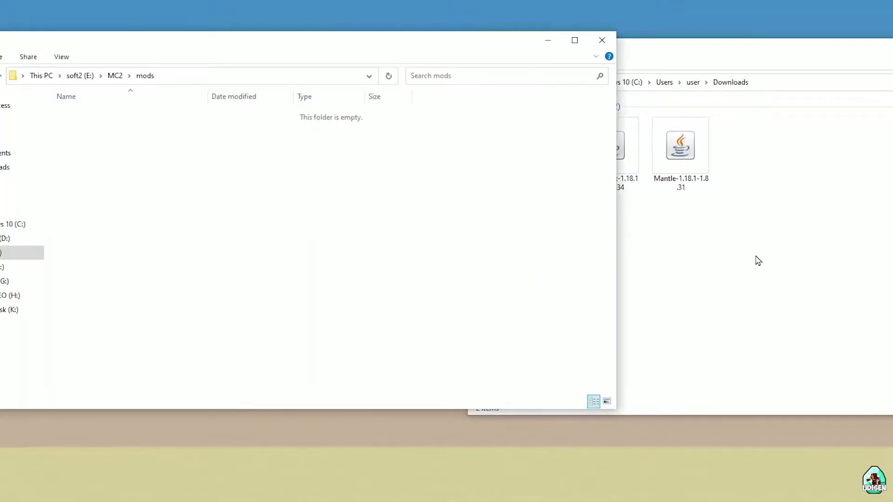
pyautogui.click(758, 259)
pyautogui.moveTo(611, 149); pyautogui.dragTo(116, 140)
pyautogui.click(721, 197)
pyautogui.moveTo(680, 149); pyautogui.dragTo(84, 168)
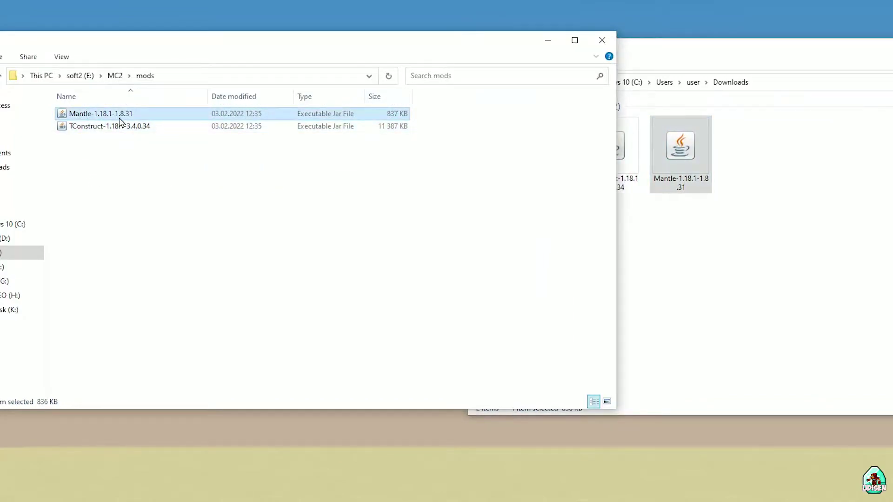
pyautogui.click(548, 40)
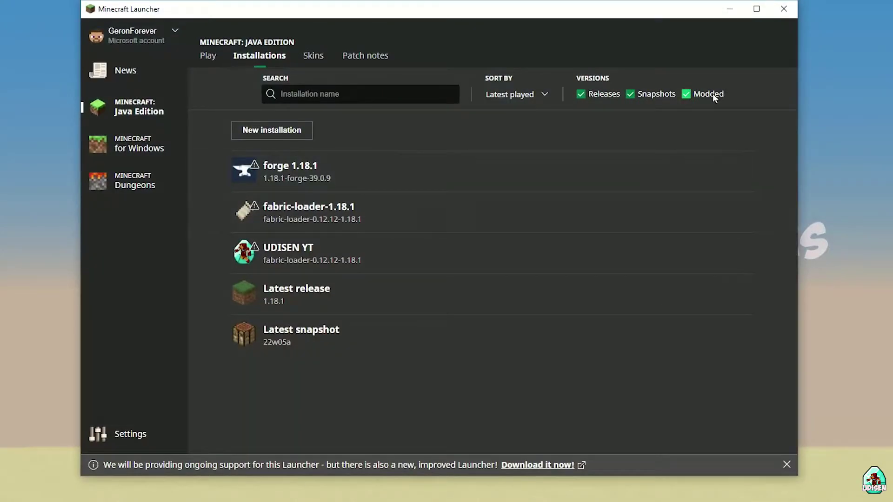
pyautogui.click(706, 93)
pyautogui.click(706, 94)
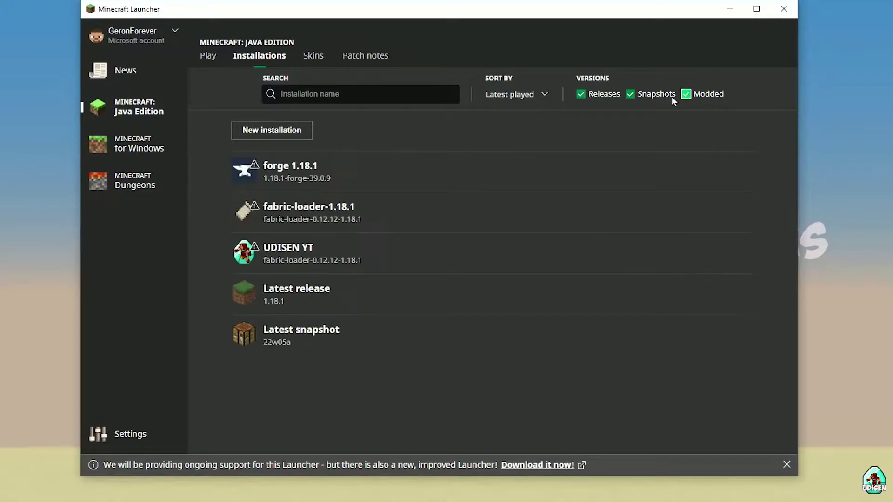
pyautogui.click(435, 176)
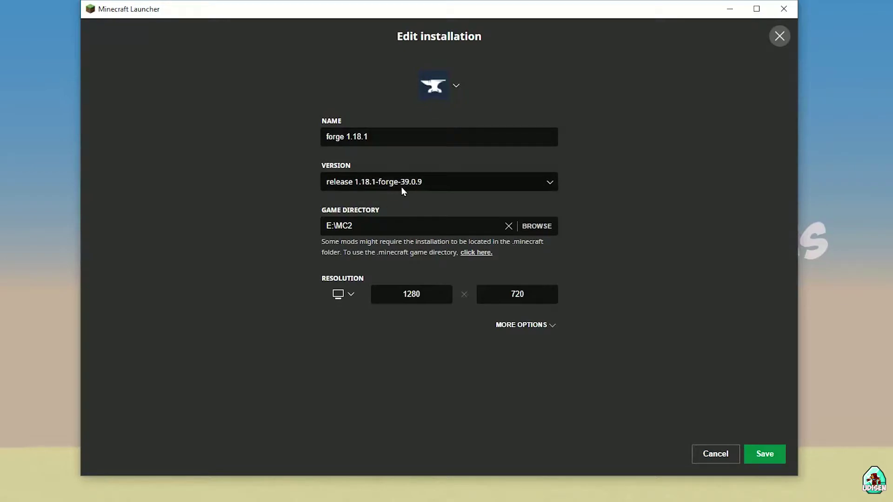
pyautogui.click(414, 182)
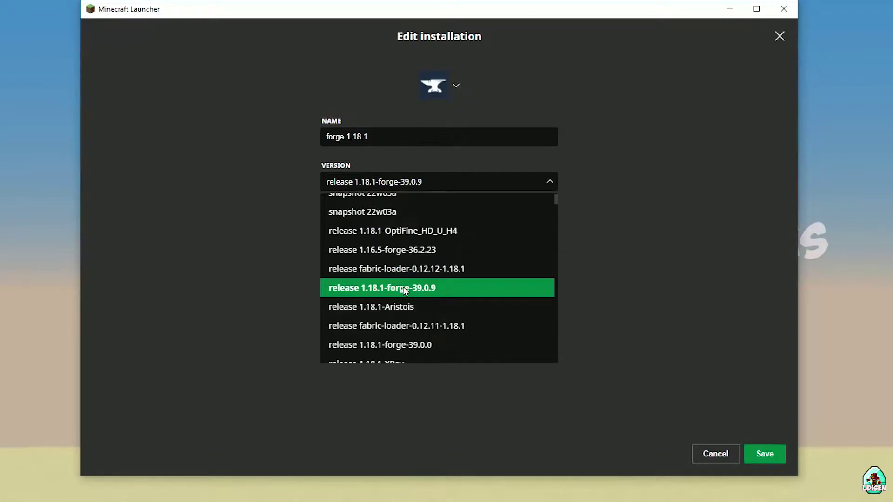
pyautogui.click(408, 182)
pyautogui.press('space')
pyautogui.scroll(3, 379, 241)
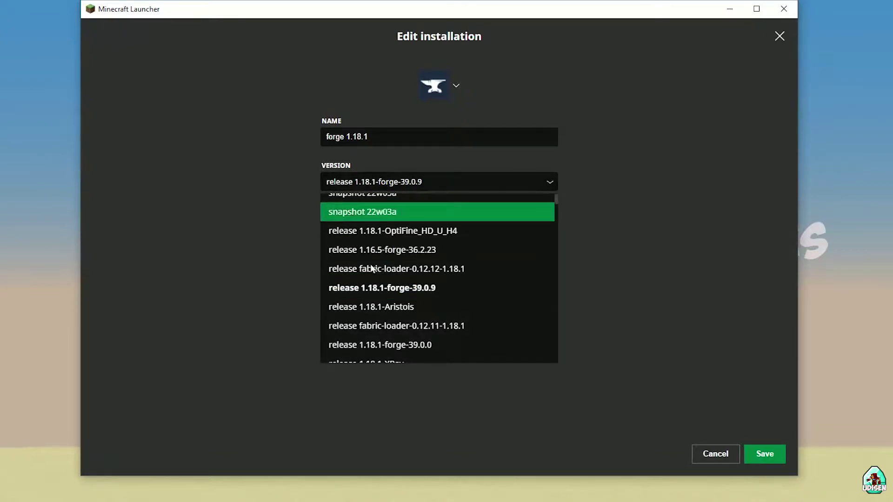
pyautogui.press('Escape')
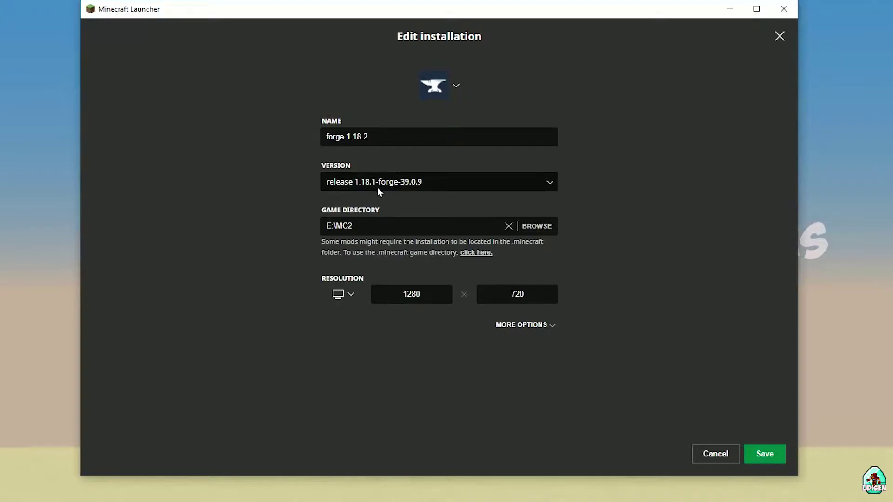
pyautogui.click(432, 184)
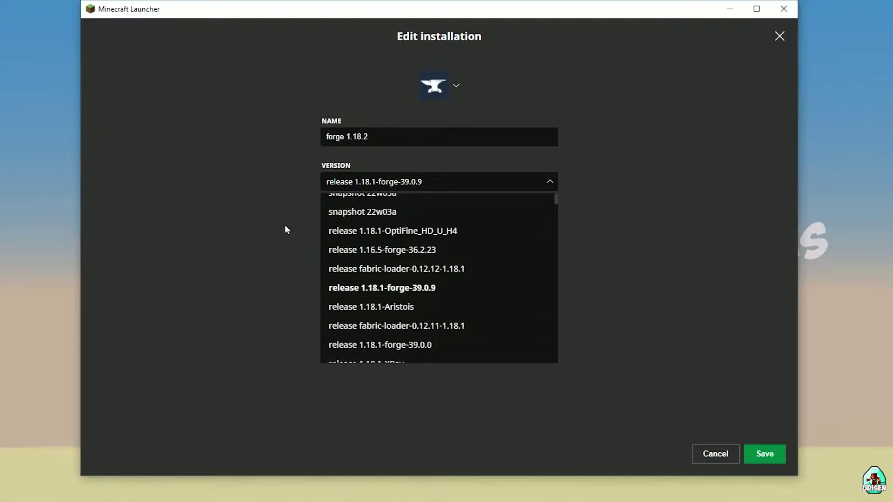
pyautogui.click(407, 140)
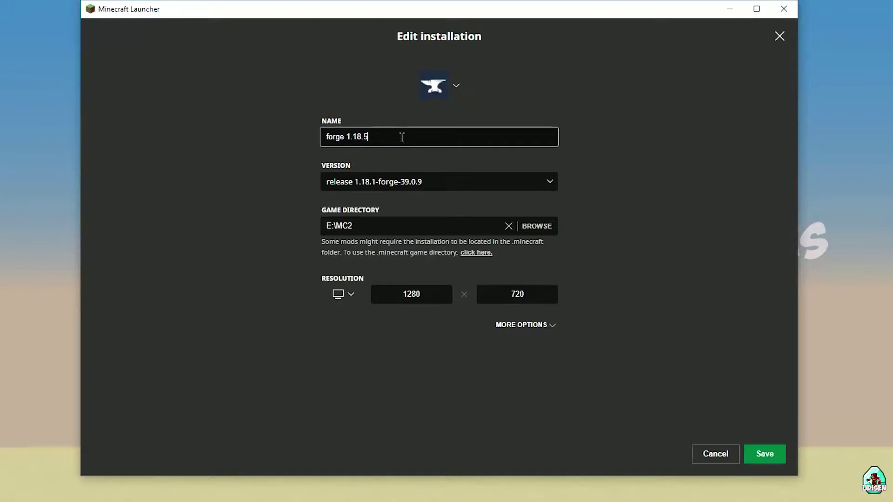
pyautogui.click(363, 183)
pyautogui.click(341, 185)
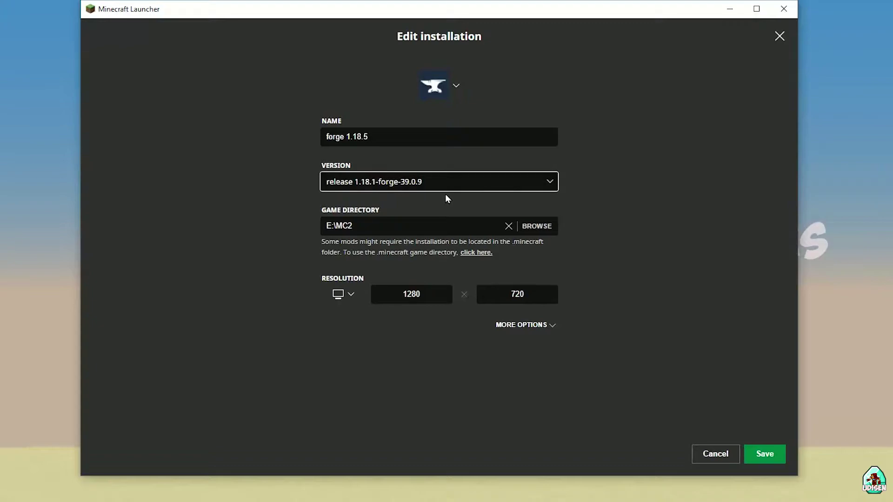
pyautogui.click(385, 138)
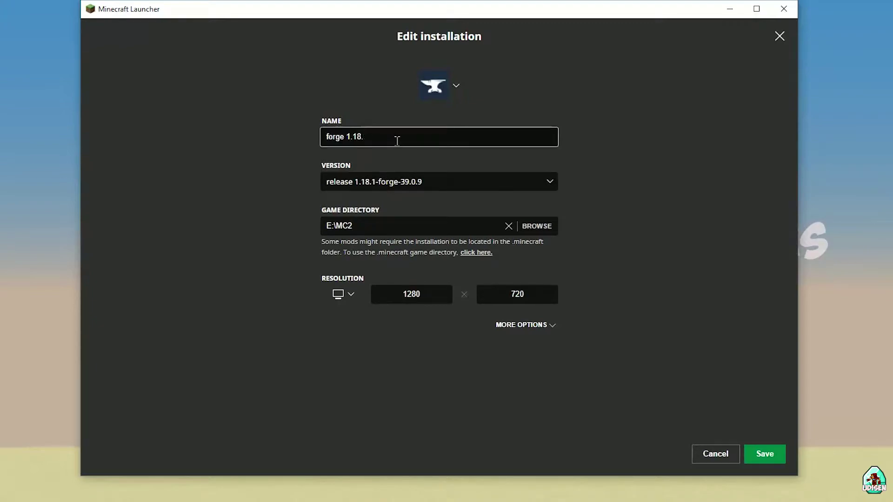
pyautogui.click(766, 450)
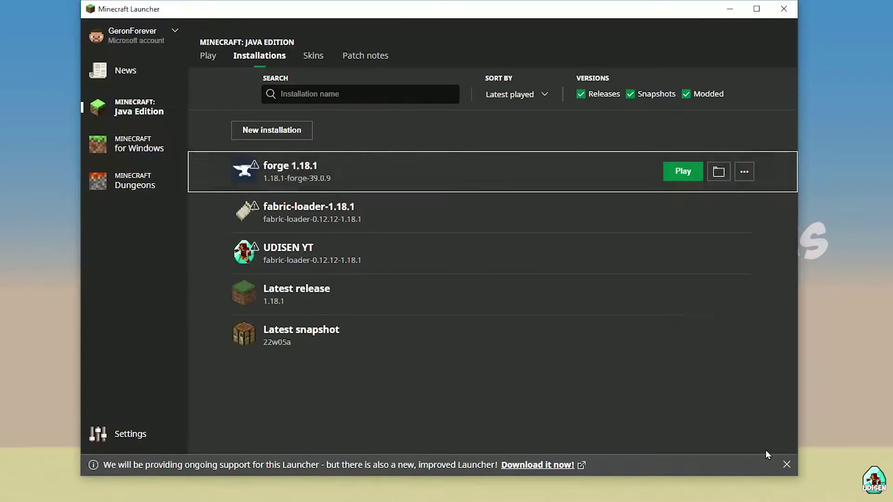
# Launch Forge 1.18.1, check Tinkers' Construct 3.4.0.34 in the Mods list, and open Select World
pyautogui.doubleClick(428, 174)
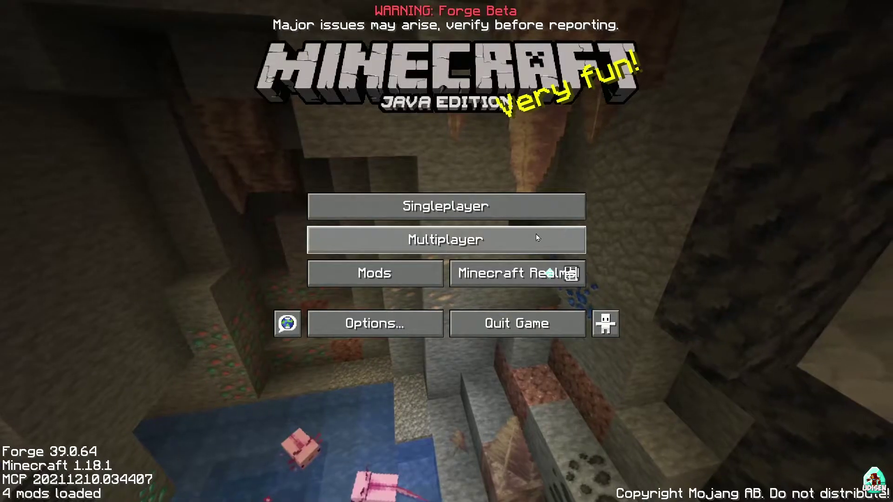
pyautogui.click(411, 275)
pyautogui.click(37, 107)
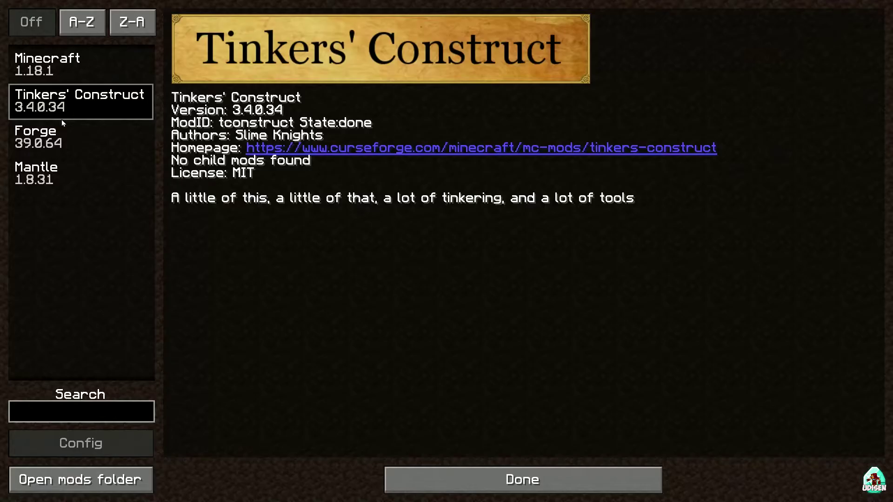
pyautogui.press('Escape')
pyautogui.click(382, 216)
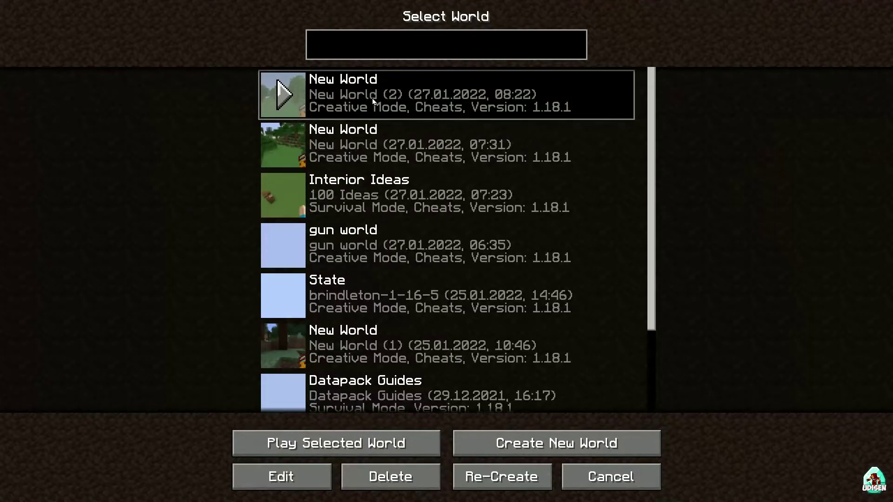
# Load the first New World and take an Iron Platform from Tinkers' General Items
pyautogui.doubleClick(372, 98)
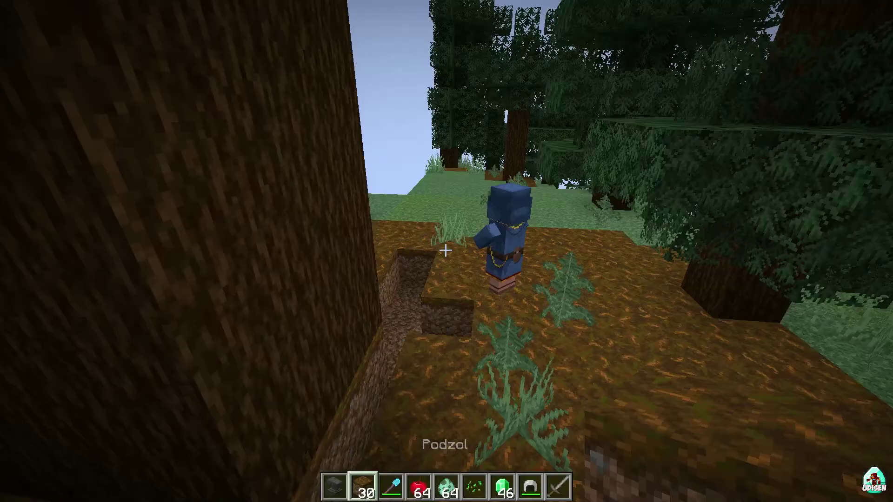
pyautogui.press('e')
pyautogui.click(567, 102)
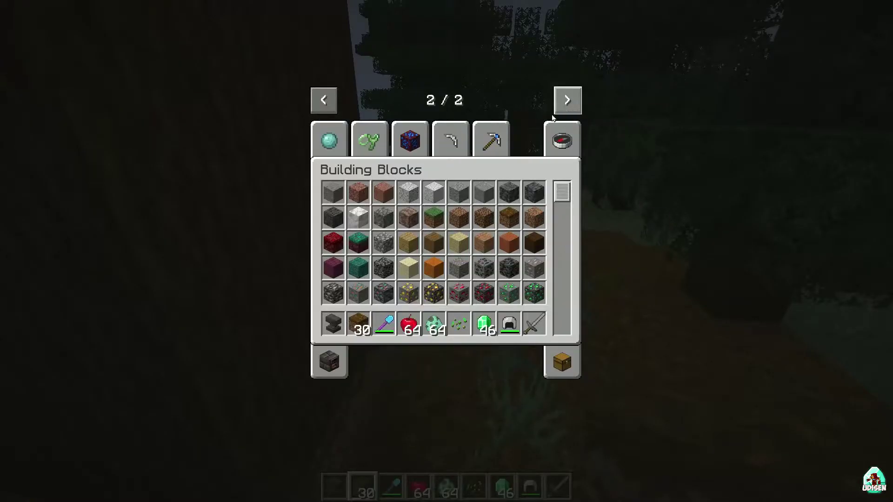
pyautogui.click(329, 140)
pyautogui.scroll(-3, 481, 219)
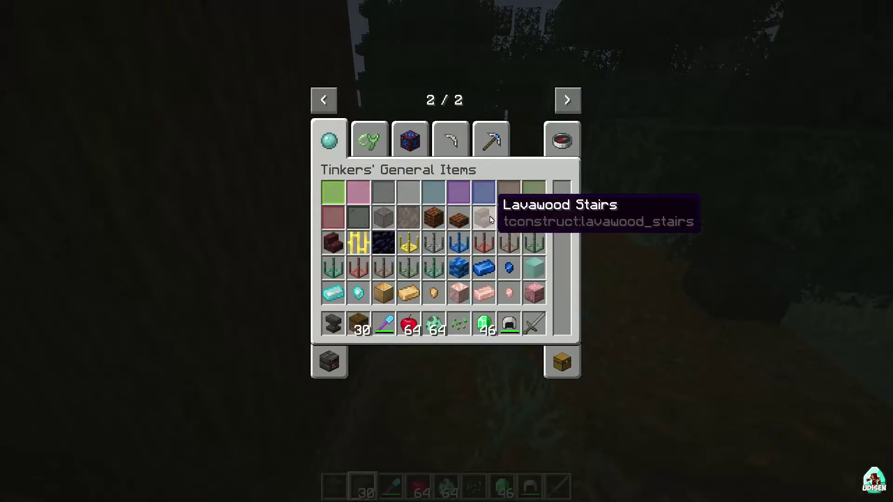
pyautogui.click(437, 241)
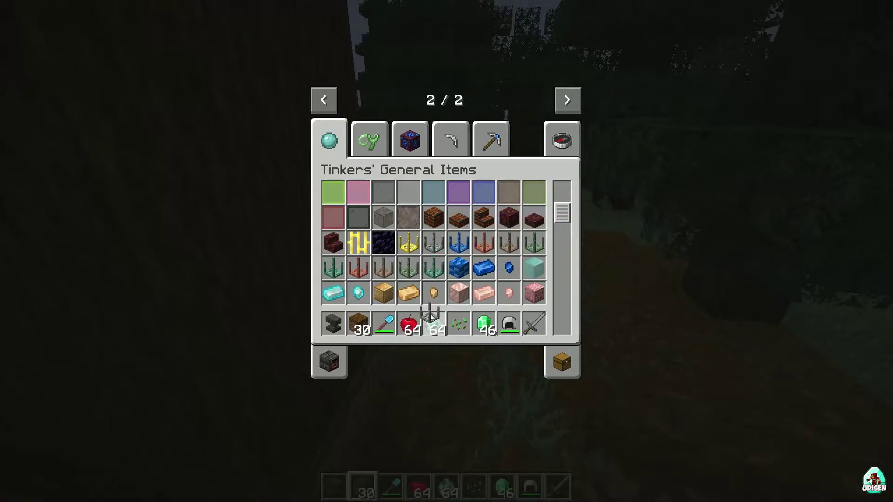
pyautogui.press('e')
# Place the Iron Platform on the grass, then place and break a second one
pyautogui.scroll(-1, 447, 251)
pyautogui.scroll(-2, 446, 251)
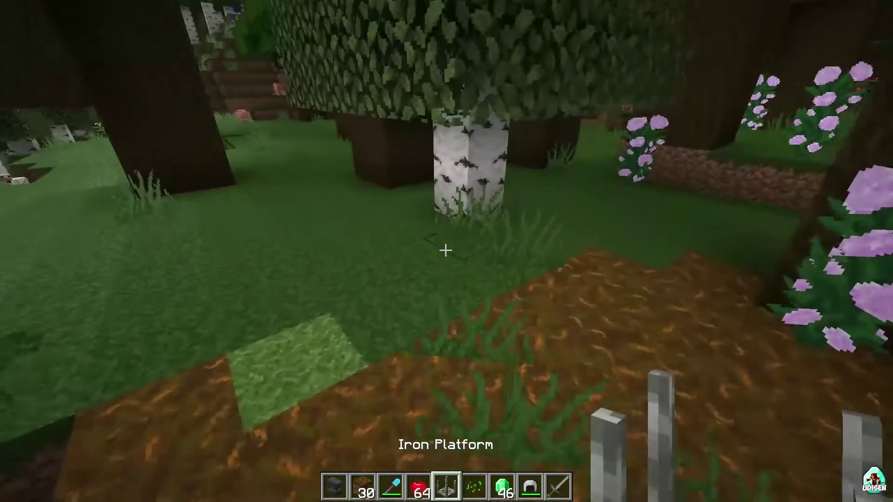
pyautogui.rightClick(445, 251)
pyautogui.press('w')
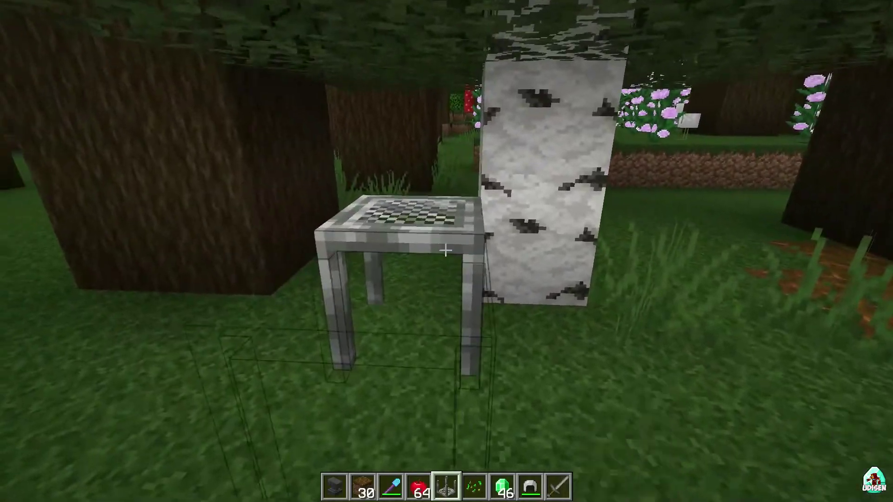
pyautogui.rightClick(446, 251)
pyautogui.click(446, 251)
pyautogui.press('s')
# Remove the platform from the hotbar and try searching items for 'plate' and 'bam'
pyautogui.press('e')
pyautogui.click(434, 324)
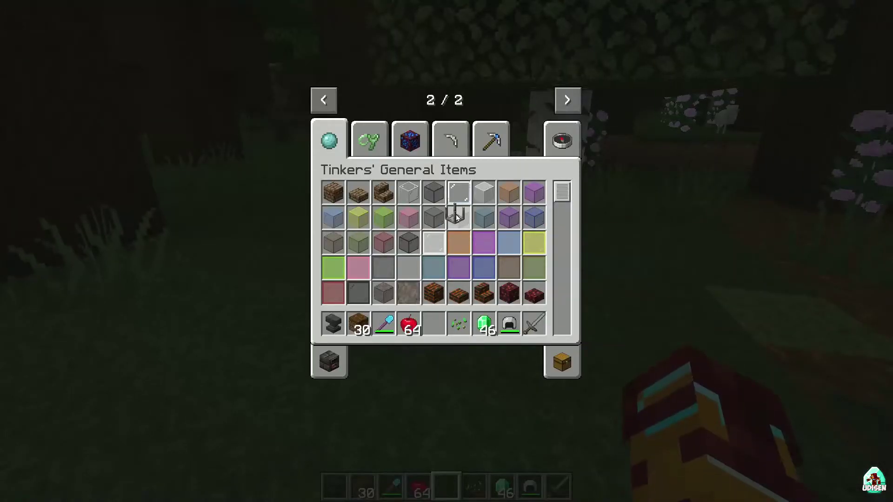
pyautogui.click(553, 141)
pyautogui.write('plar')
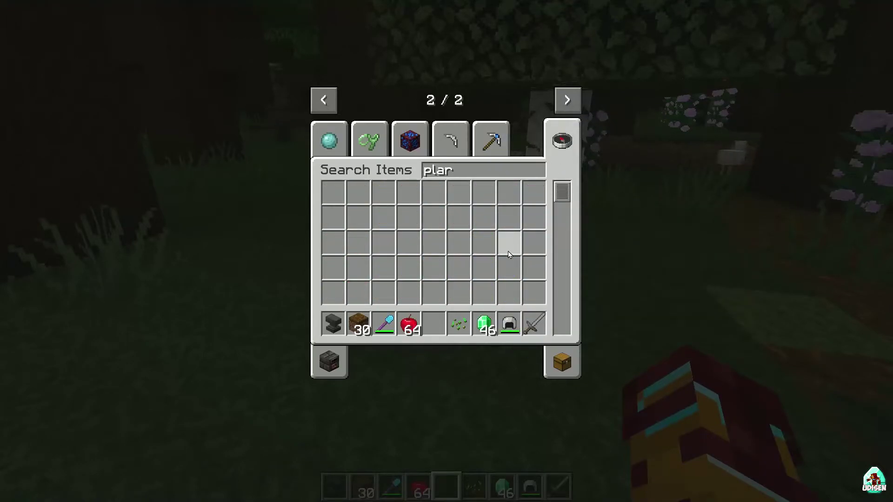
pyautogui.press('BackSpace')
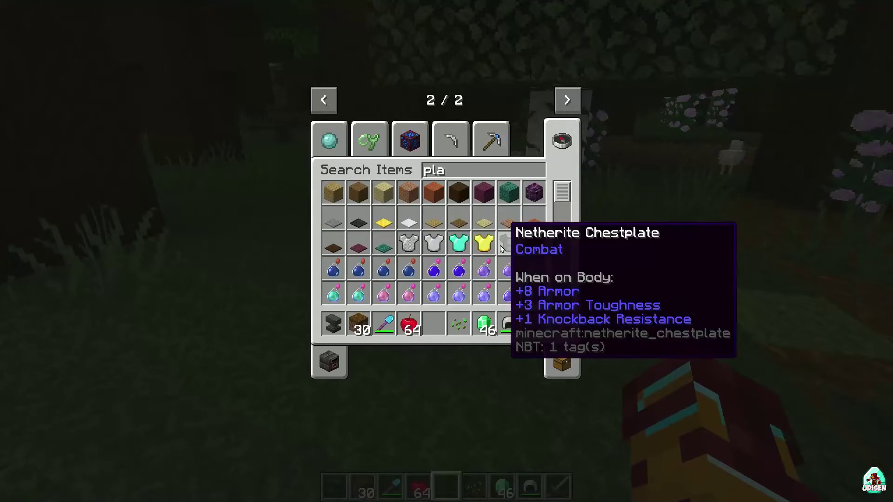
pyautogui.write('t')
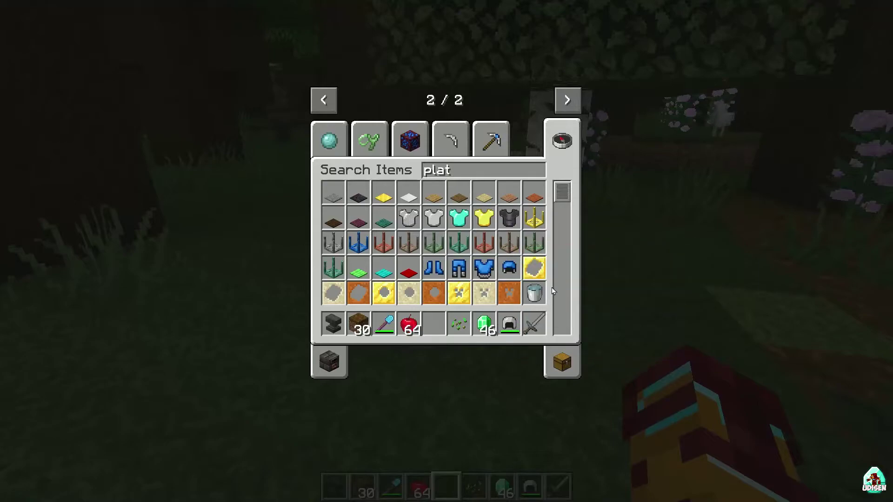
pyautogui.press('BackSpace')
pyautogui.press('BackSpace')
pyautogui.press('BackSpace')
pyautogui.press('BackSpace')
pyautogui.write('b')
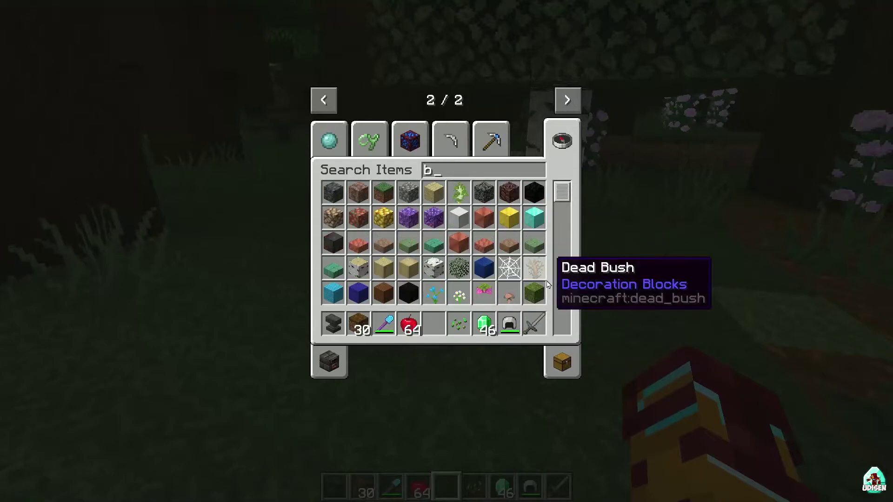
pyautogui.write('am')
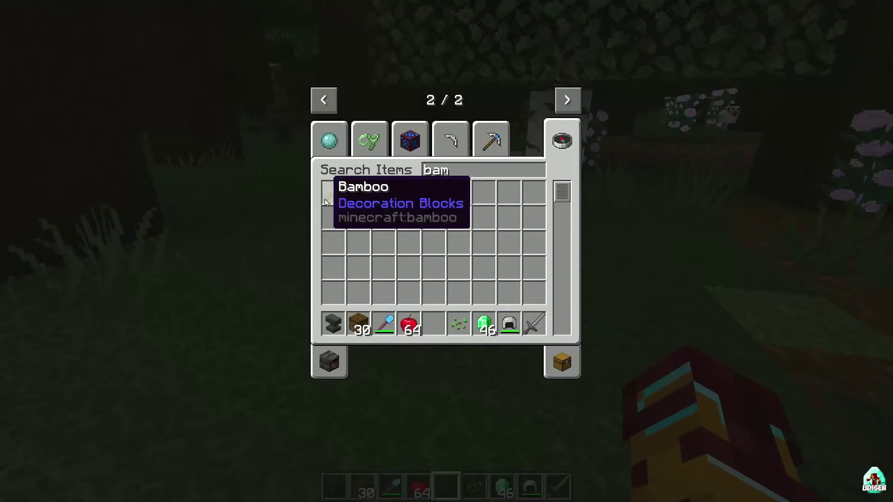
pyautogui.press('BackSpace')
pyautogui.press('BackSpace')
pyautogui.press('BackSpace')
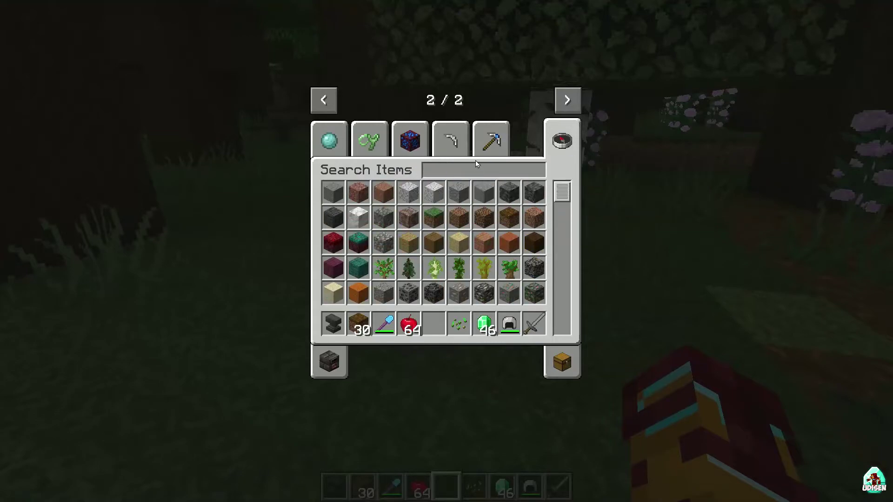
pyautogui.press('Escape')
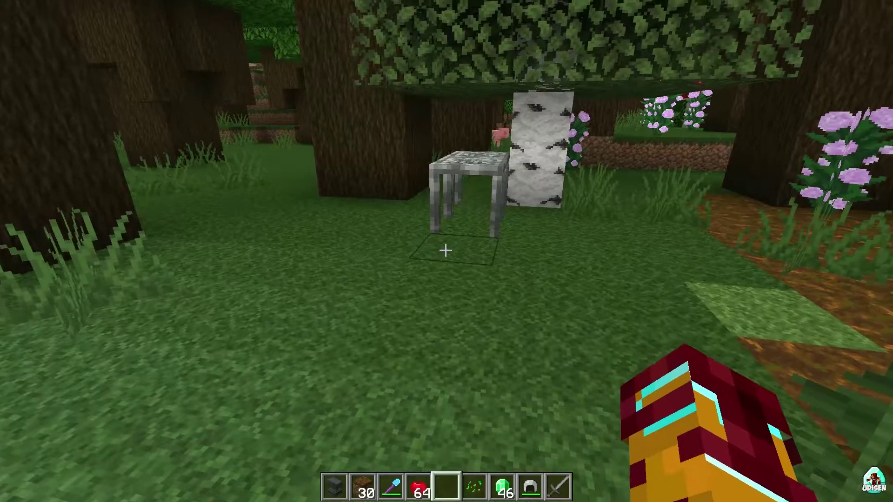
# Copy the Iron Platform into the hotbar and place three more in a row beside the first
pyautogui.press('w')
pyautogui.middleClick(445, 251)
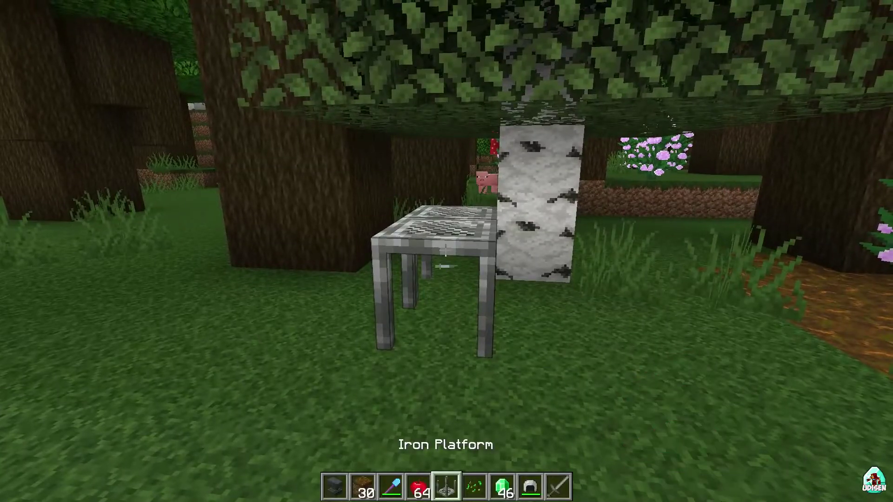
pyautogui.press('s')
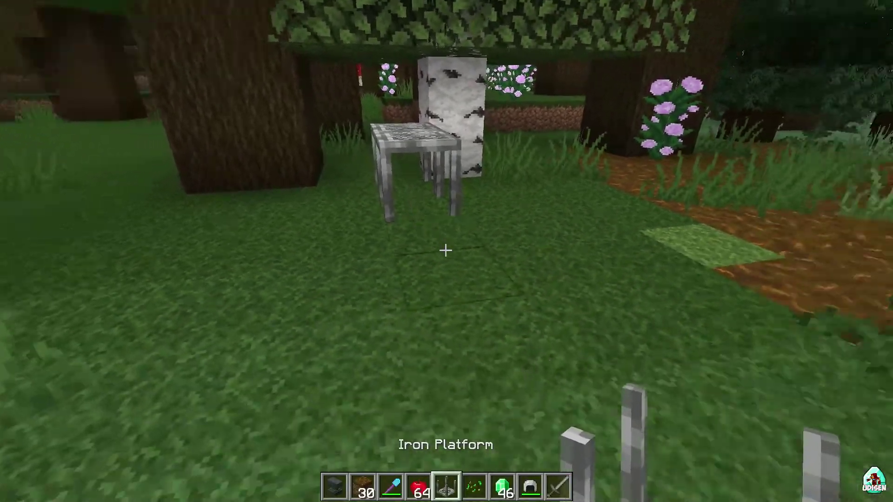
pyautogui.rightClick(446, 251)
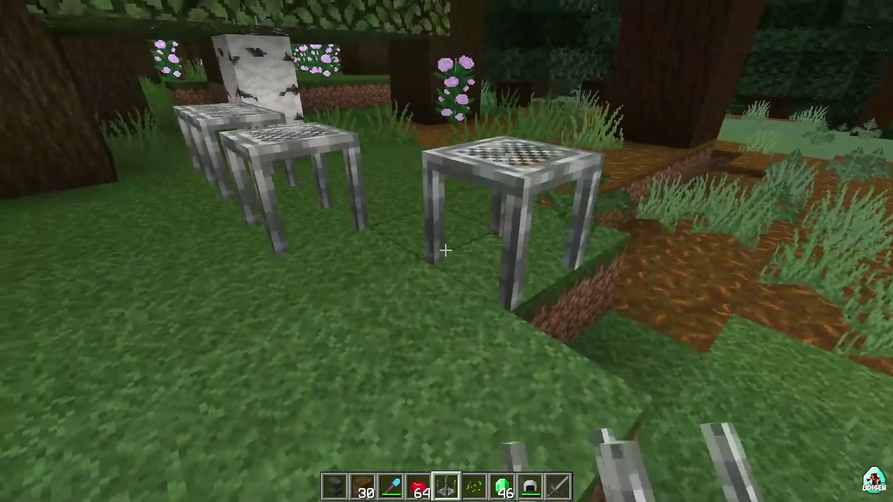
pyautogui.rightClick(445, 252)
pyautogui.rightClick(445, 251)
# Stand an Iron Platform upright against the oak trunk, then show the Tinkers' World items
pyautogui.press('w')
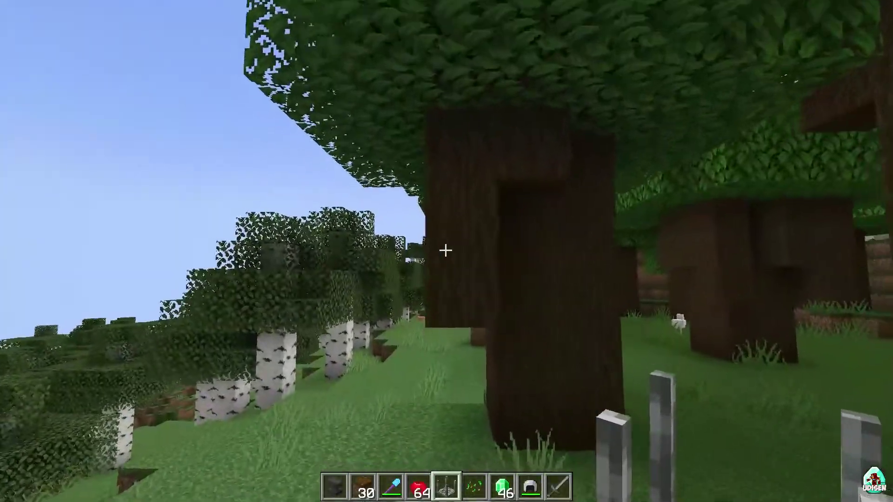
pyautogui.press('w')
pyautogui.rightClick(446, 251)
pyautogui.press('s')
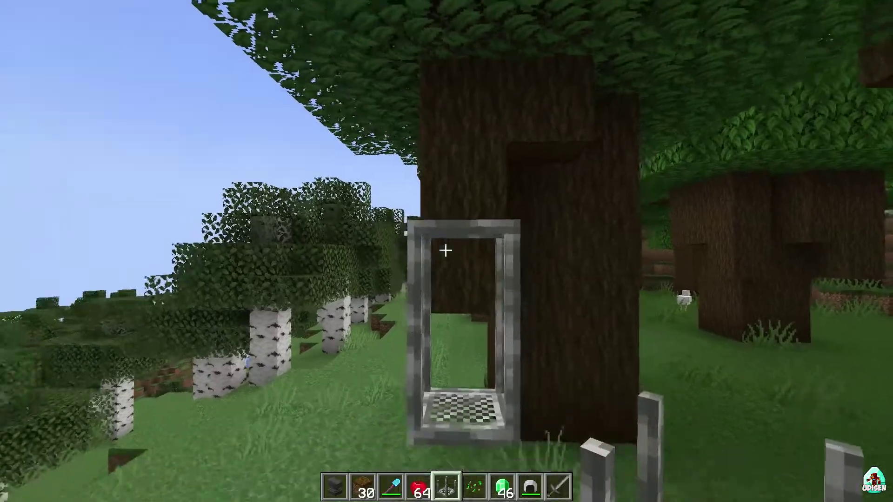
pyautogui.press('a')
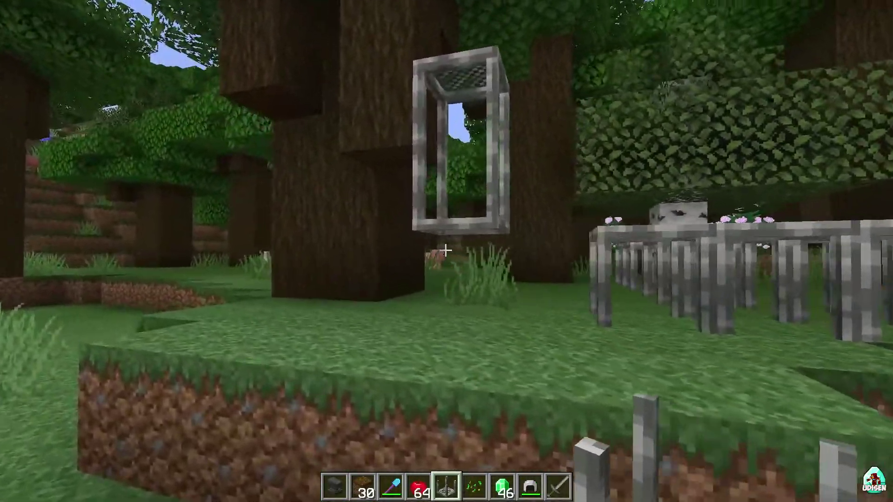
pyautogui.press('e')
pyautogui.click(413, 145)
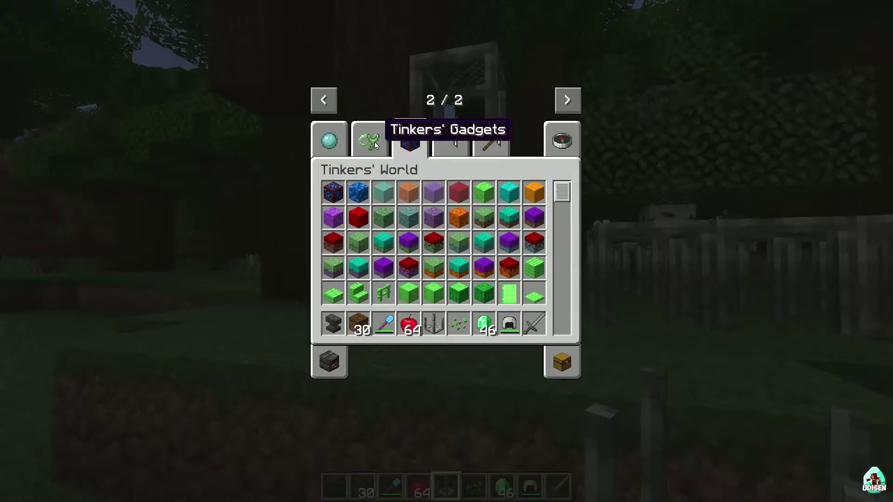
# Browse the Tinkers' Gadgets items and hang two Netherite Item Frames on the oak trunk
pyautogui.click(369, 138)
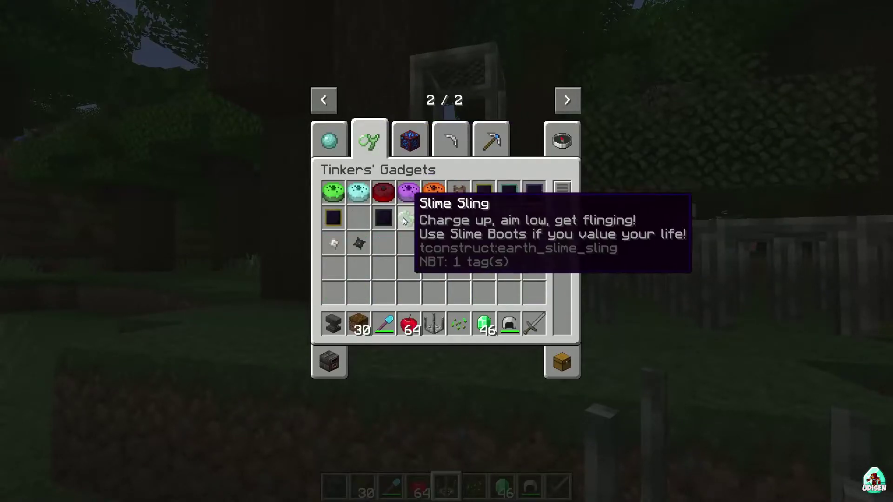
pyautogui.click(318, 156)
pyautogui.click(375, 156)
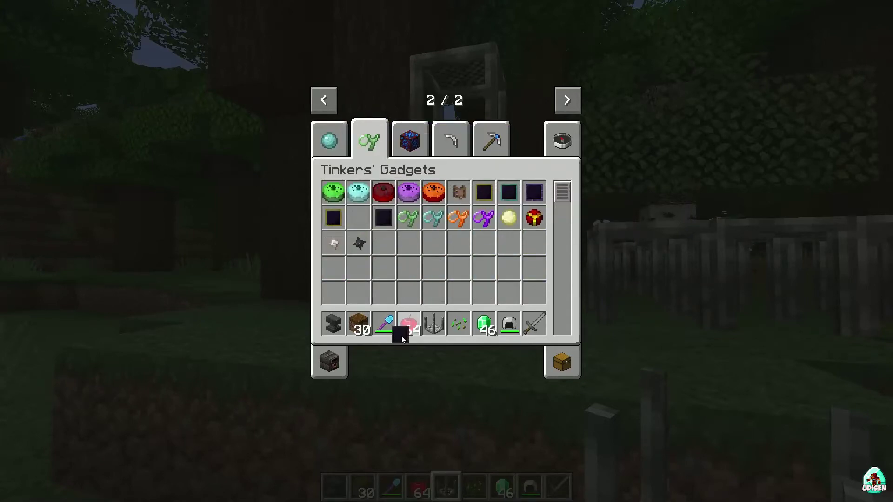
pyautogui.press('e')
pyautogui.press('4')
pyautogui.rightClick(446, 251)
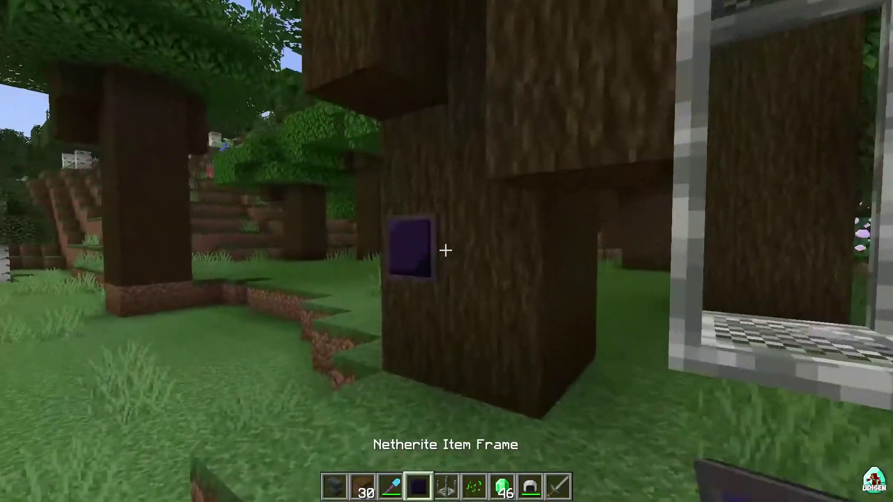
pyautogui.rightClick(445, 251)
# Take the Ichor Sling from the inventory, draw it back and release toward the tree
pyautogui.press('e')
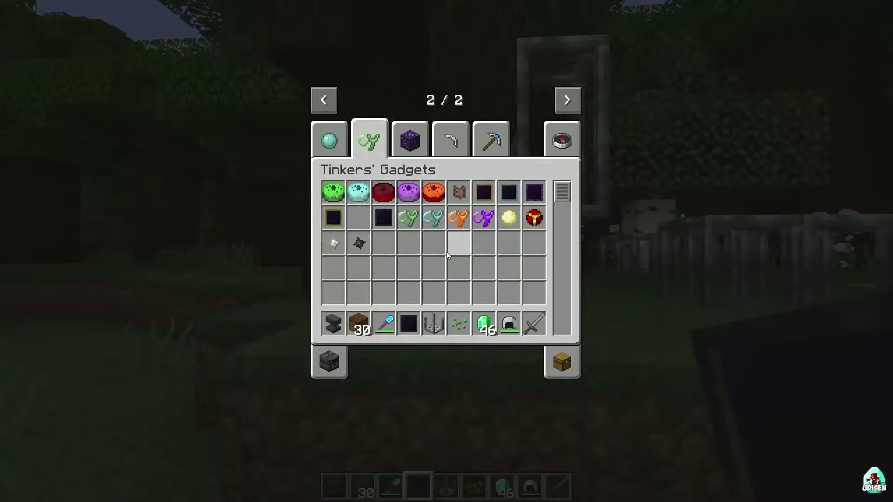
pyautogui.click(462, 224)
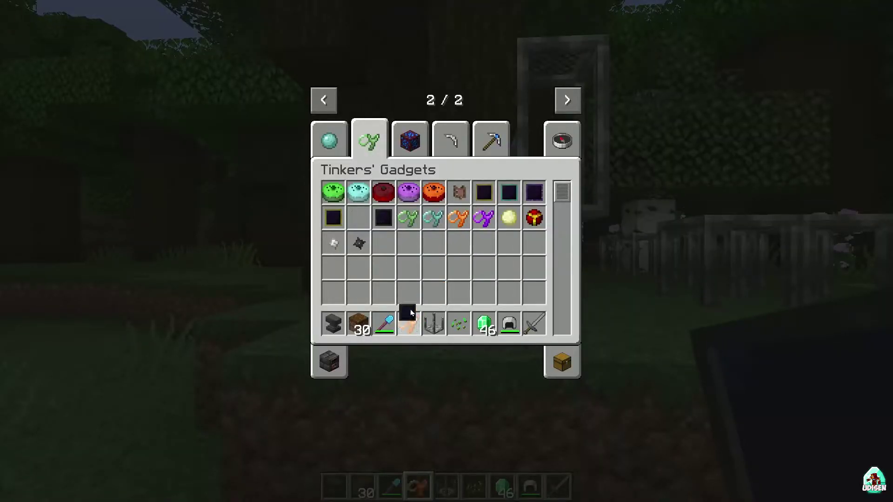
pyautogui.press('e')
pyautogui.rightClick(446, 251)
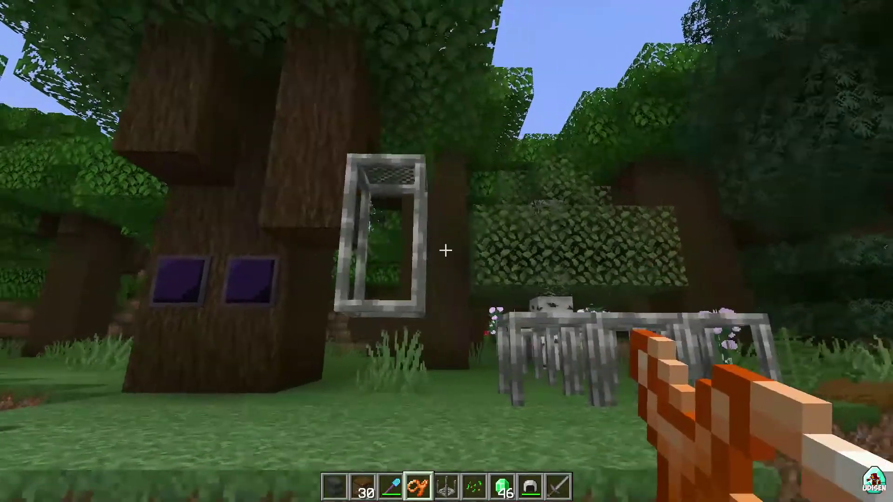
pyautogui.rightClick(445, 251)
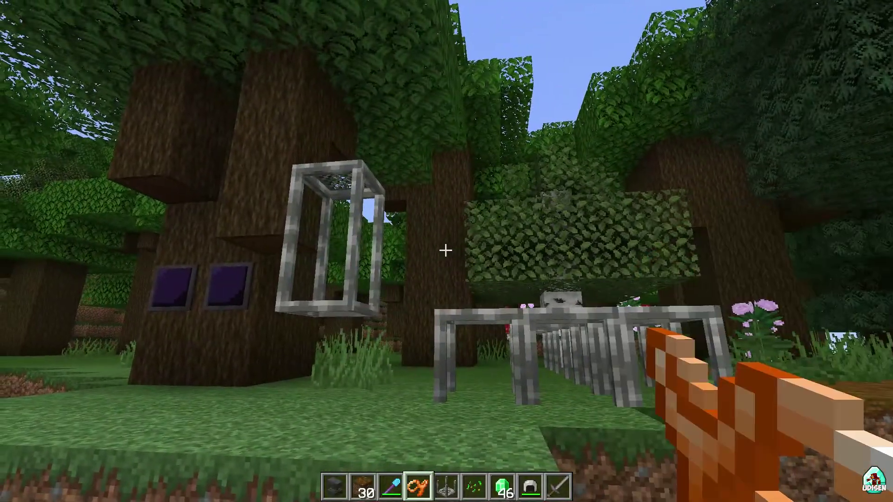
# Delete the sling from hotbar slot 5 by dropping it into the creative grid
pyautogui.press('e')
pyautogui.click(439, 326)
pyautogui.click(435, 263)
# Scroll through the Tinkers' World items, then switch to the Tinkers' Toolparts group
pyautogui.click(421, 142)
pyautogui.scroll(-4, 486, 219)
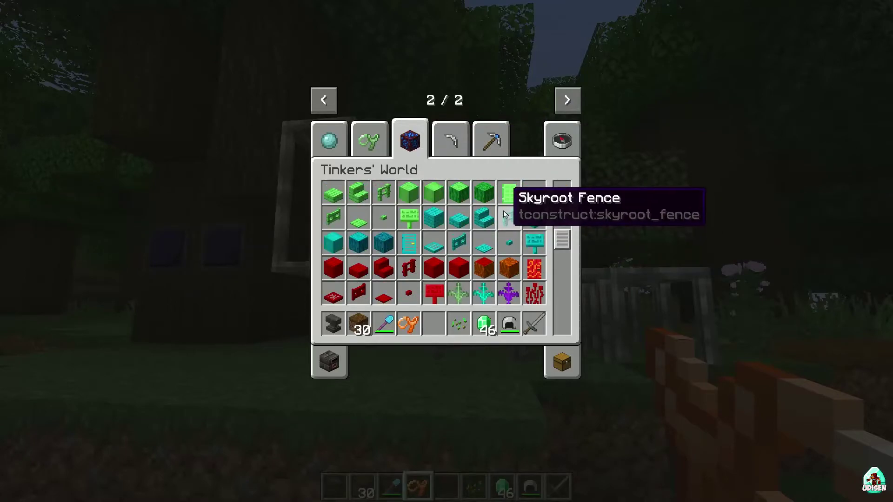
pyautogui.scroll(-1, 506, 229)
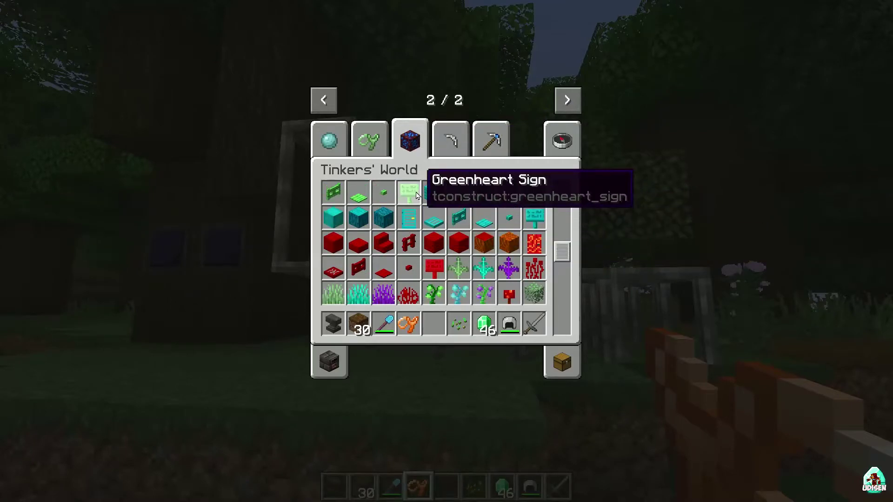
pyautogui.scroll(-7, 433, 223)
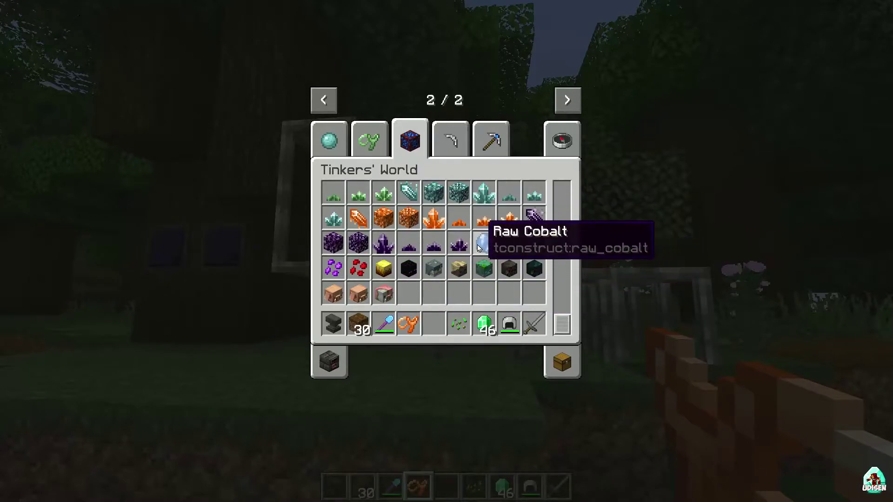
pyautogui.scroll(2, 512, 228)
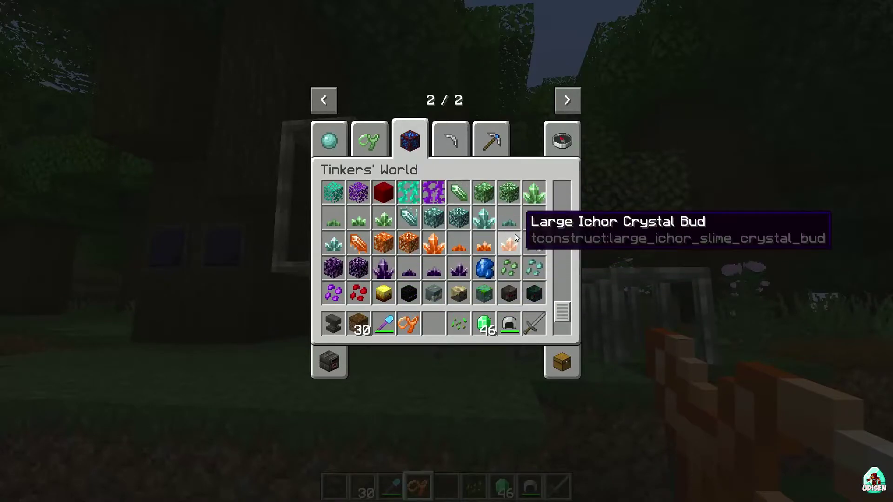
pyautogui.scroll(10, 512, 247)
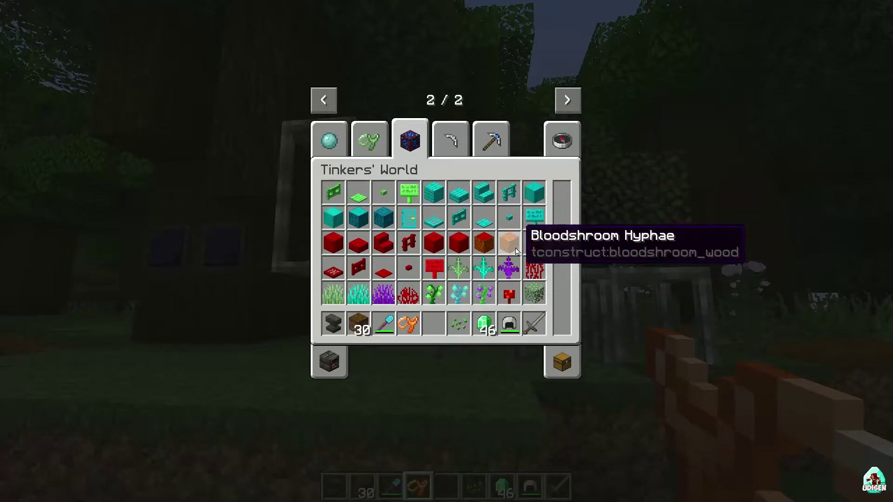
pyautogui.click(449, 139)
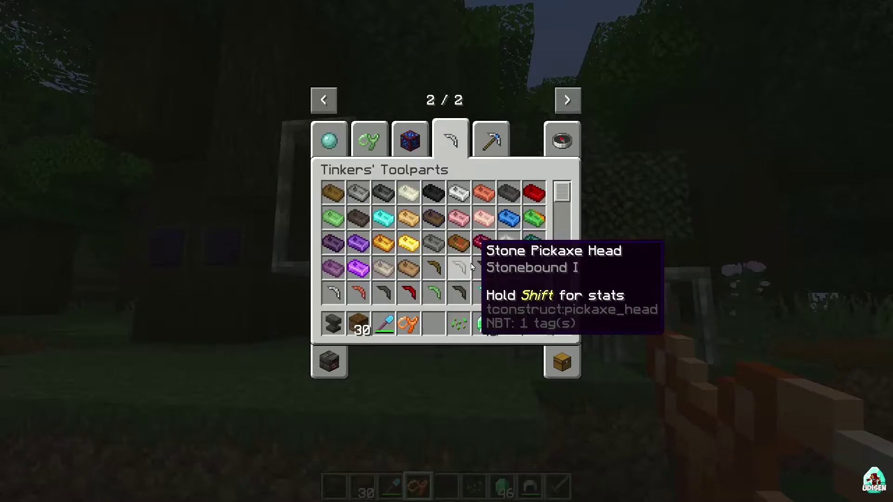
# Review stats of the Hepatizon Pickaxe Head, Cobalt Pickaxe Head and small blade in Toolparts
pyautogui.scroll(-4, 470, 264)
pyautogui.scroll(-3, 476, 258)
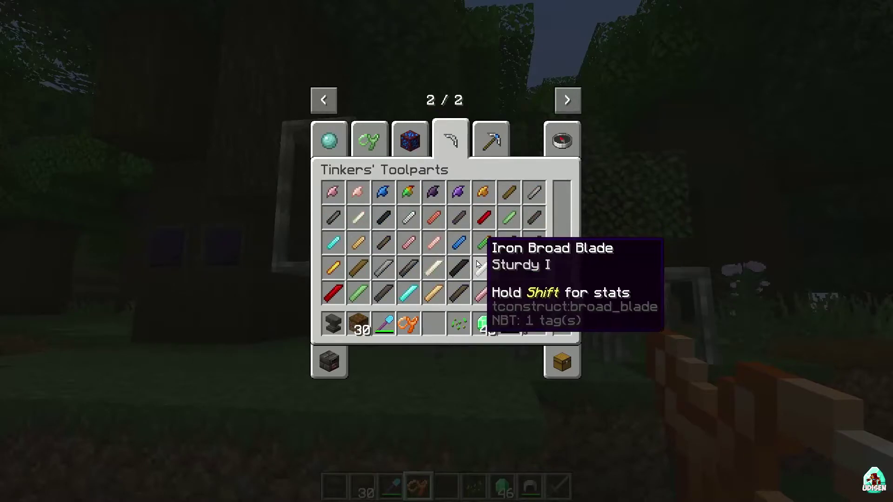
pyautogui.scroll(-2, 465, 198)
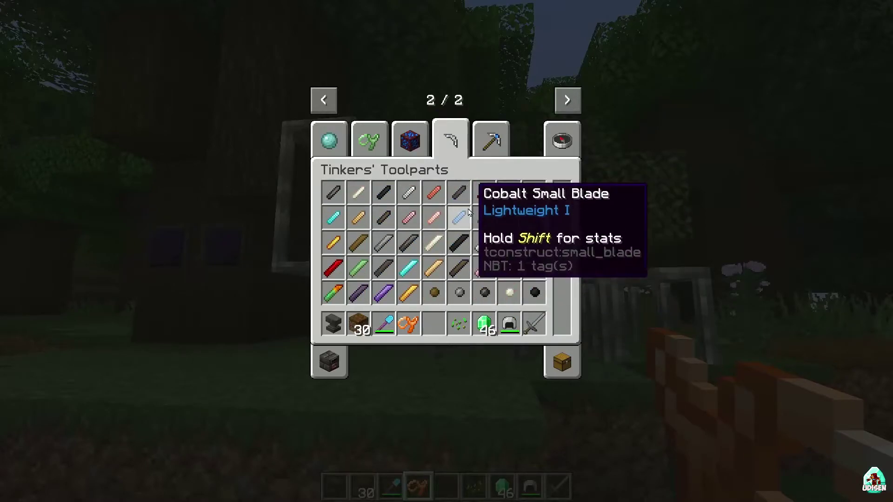
pyautogui.scroll(3, 481, 252)
pyautogui.scroll(5, 481, 251)
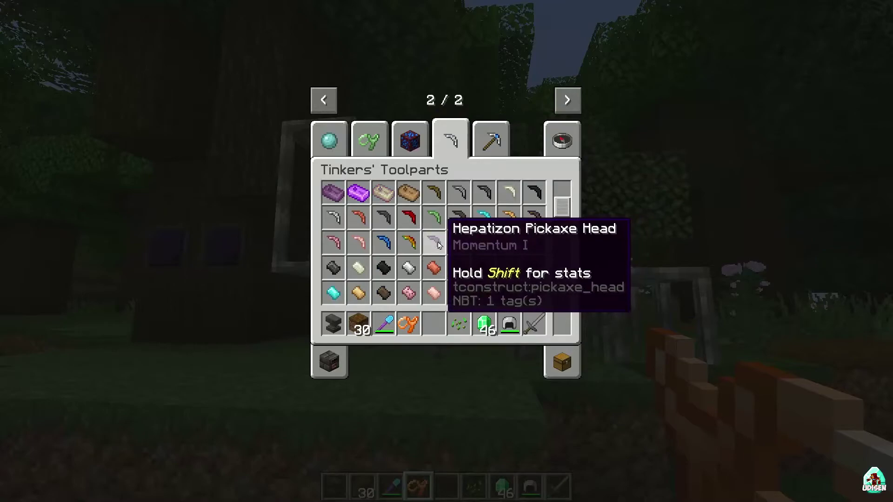
pyautogui.press('shift')
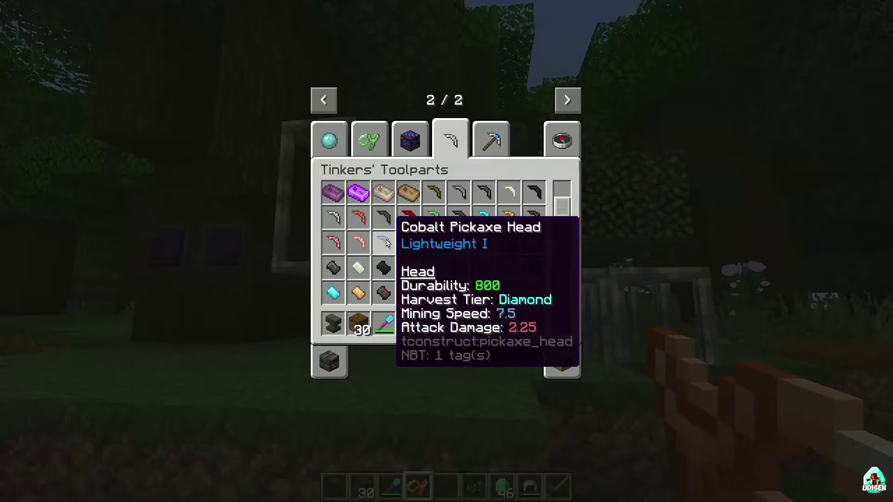
pyautogui.press('shift')
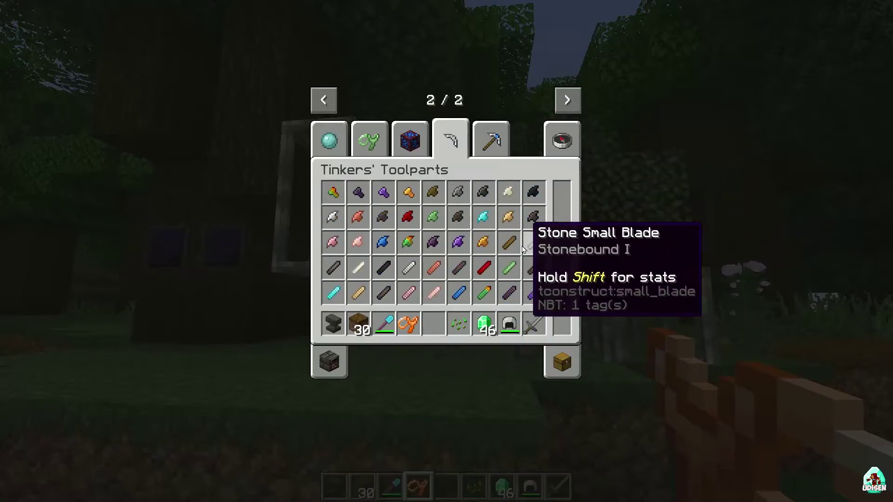
pyautogui.scroll(-3, 523, 250)
pyautogui.press('shift')
pyautogui.scroll(-1, 511, 255)
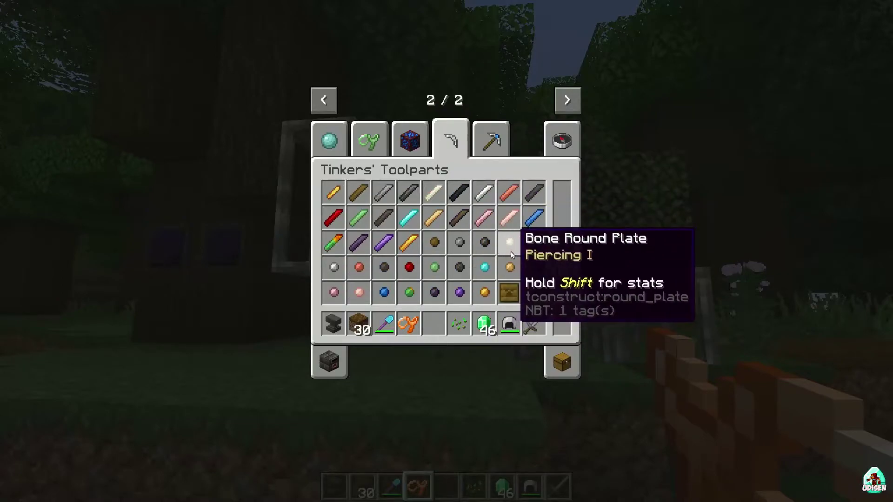
pyautogui.scroll(-2, 512, 254)
pyautogui.scroll(-8, 495, 250)
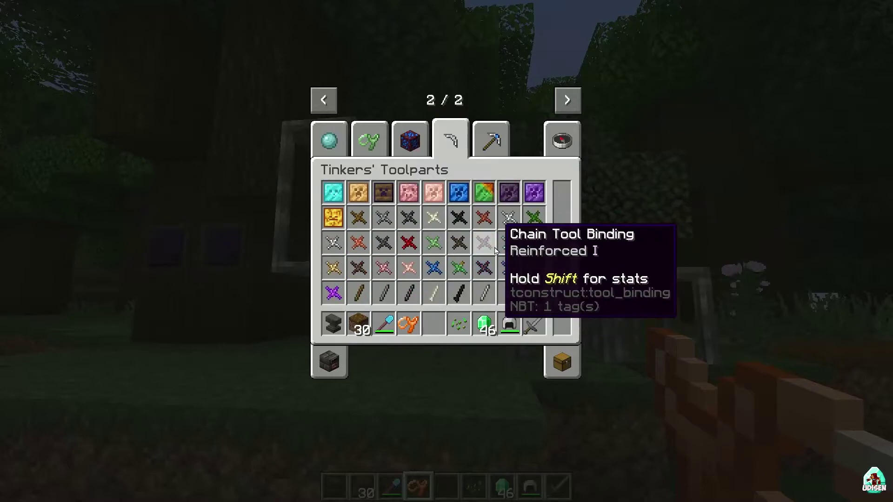
# Put a Manyullyn Sledge Hammer from Tinkers' Tools into hotbar slot 5
pyautogui.click(491, 140)
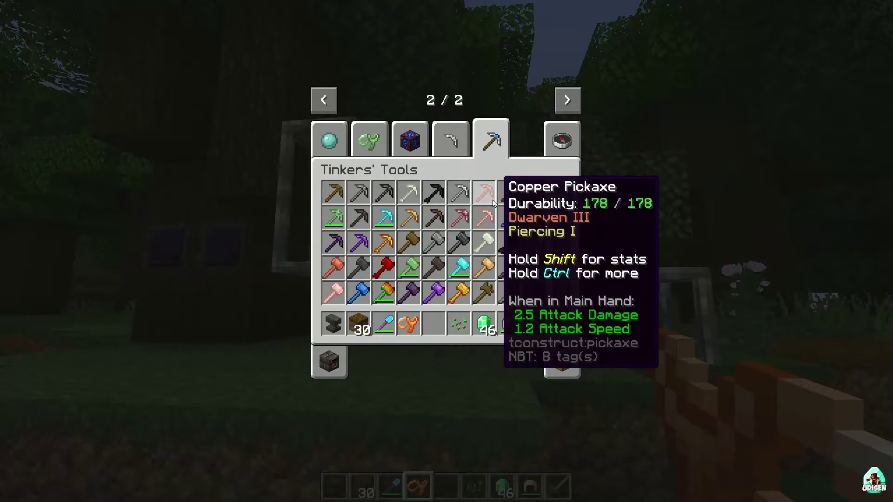
pyautogui.scroll(-8, 521, 210)
pyautogui.scroll(2, 446, 219)
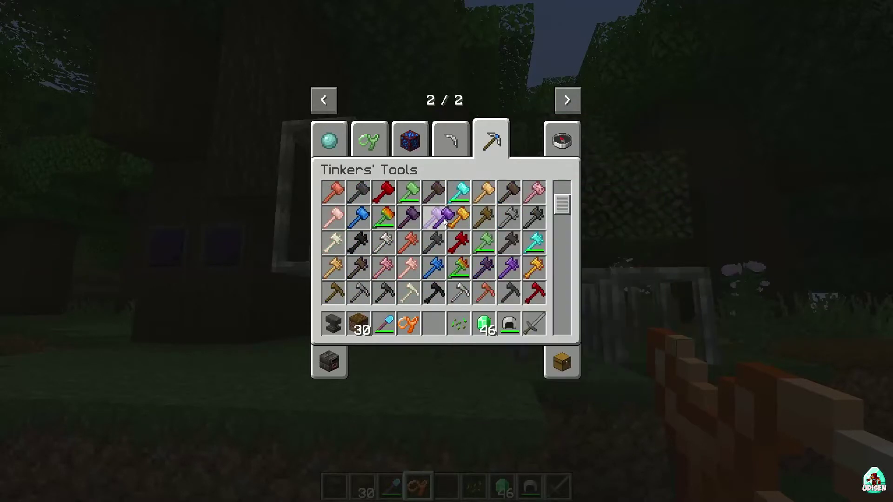
pyautogui.click(447, 325)
# Hold the sledge hammer, break a grass block, and switch to survival with /gamemode survival
pyautogui.press('e')
pyautogui.press('5')
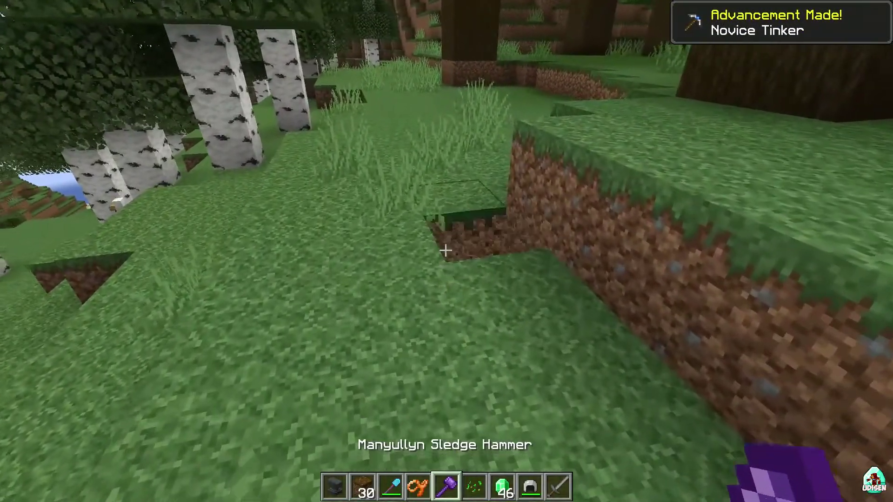
pyautogui.click(446, 251)
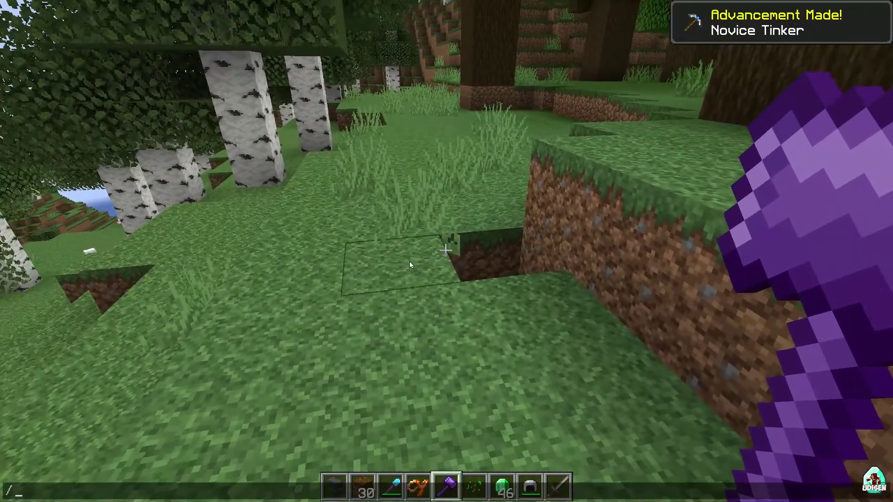
pyautogui.write('/game')
pyautogui.press('Tab')
pyautogui.write('survival')
pyautogui.press('Return')
# Hammer-mine a pit through the grass and dirt down into stone
pyautogui.click(446, 251)
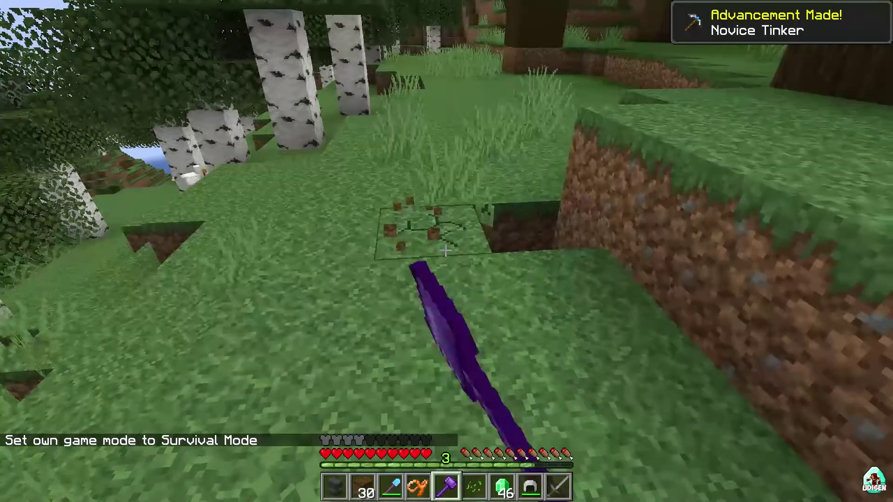
pyautogui.click(445, 251)
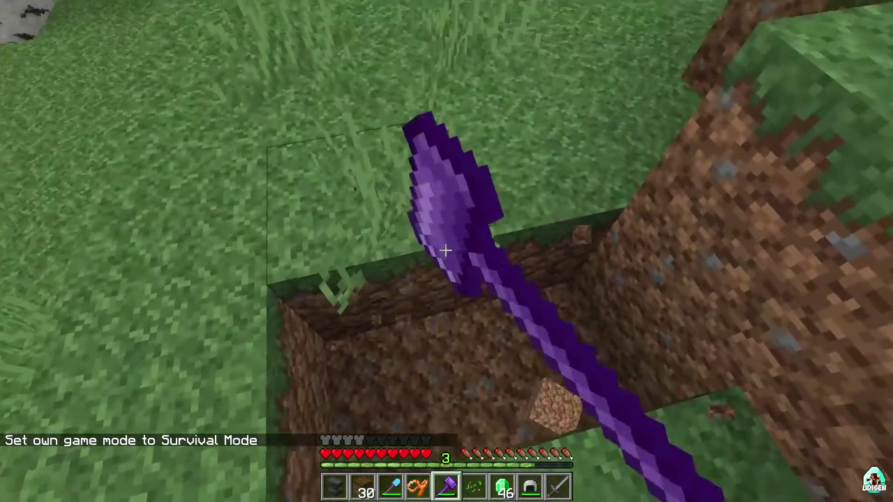
pyautogui.click(446, 251)
pyautogui.click(446, 251)
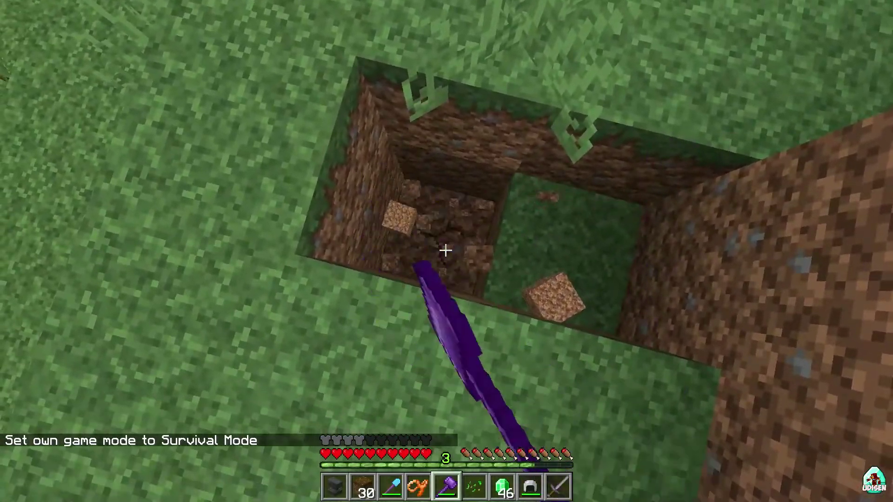
pyautogui.click(445, 251)
pyautogui.moveTo(445, 250); pyautogui.dragTo(446, 251)
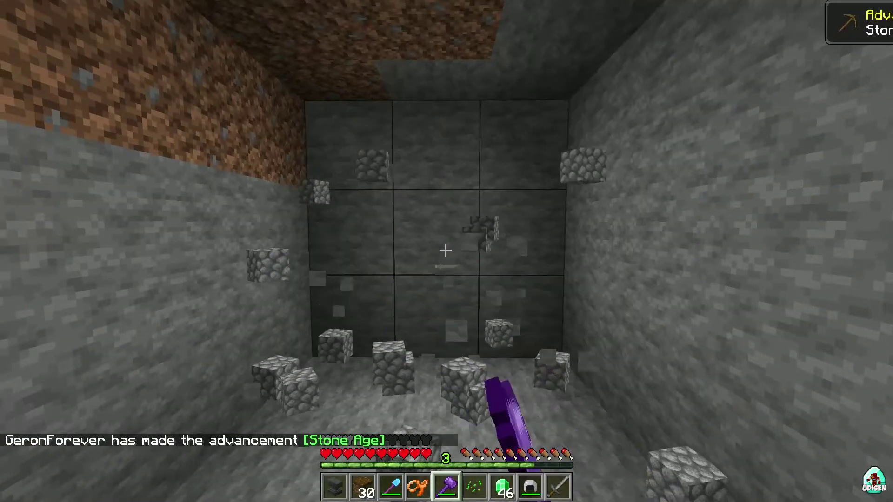
pyautogui.press('e')
pyautogui.press('e')
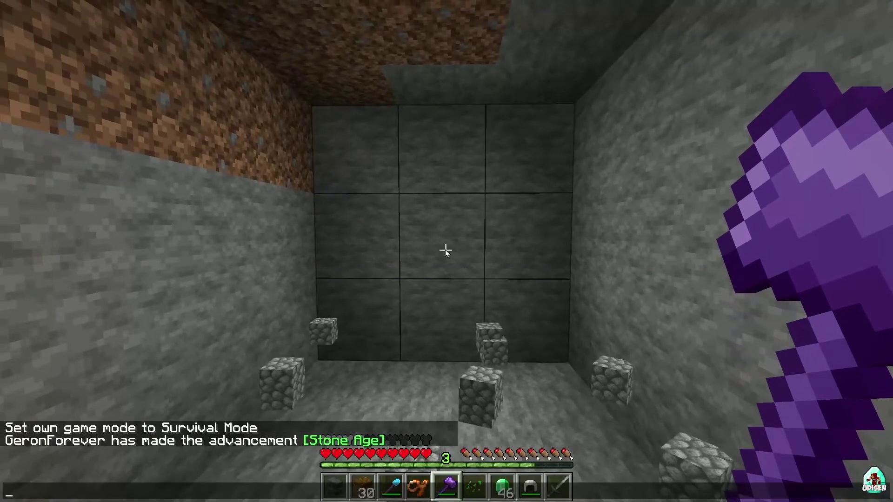
# Return to creative mode with /gamemode creative
pyautogui.press('t')
pyautogui.press('Up')
pyautogui.press('BackSpace')
pyautogui.press('BackSpace')
pyautogui.press('BackSpace')
pyautogui.press('BackSpace')
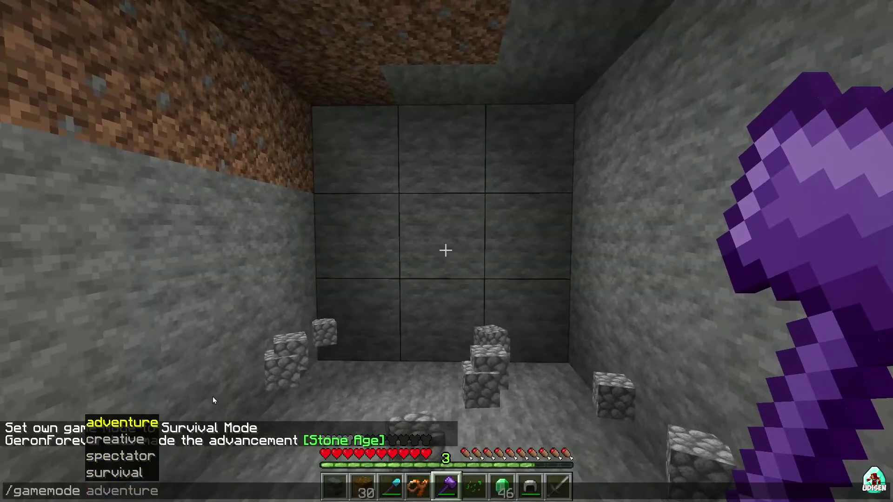
pyautogui.write('cre')
pyautogui.press('Tab')
pyautogui.press('Return')
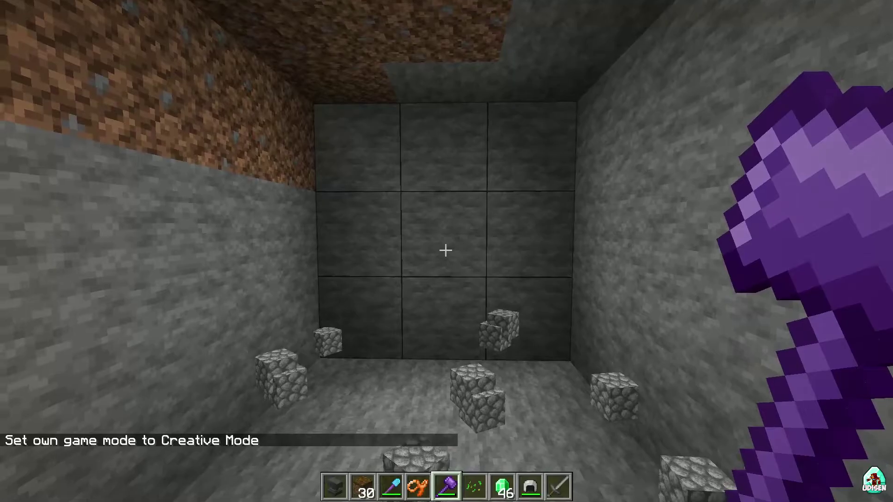
# Browse the Tinkers' General Items and Smeltery groups in the creative inventory
pyautogui.press('e')
pyautogui.click(315, 124)
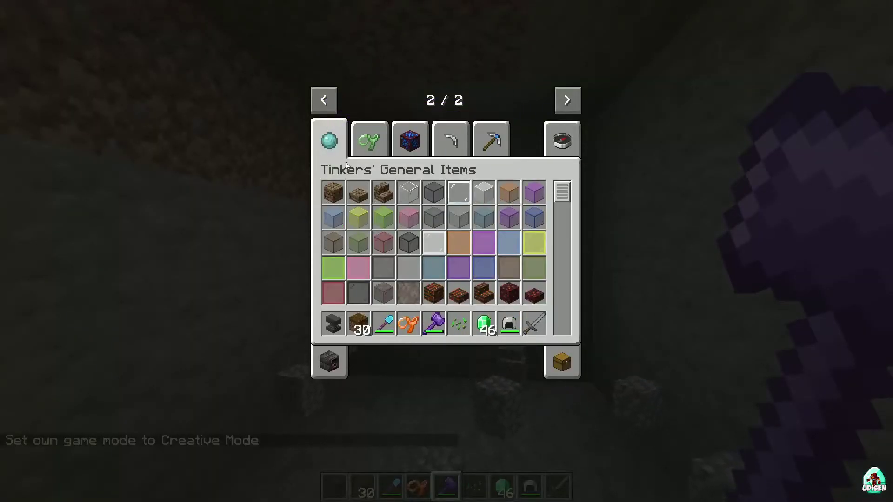
pyautogui.click(328, 356)
pyautogui.scroll(-3, 475, 240)
pyautogui.scroll(-2, 475, 239)
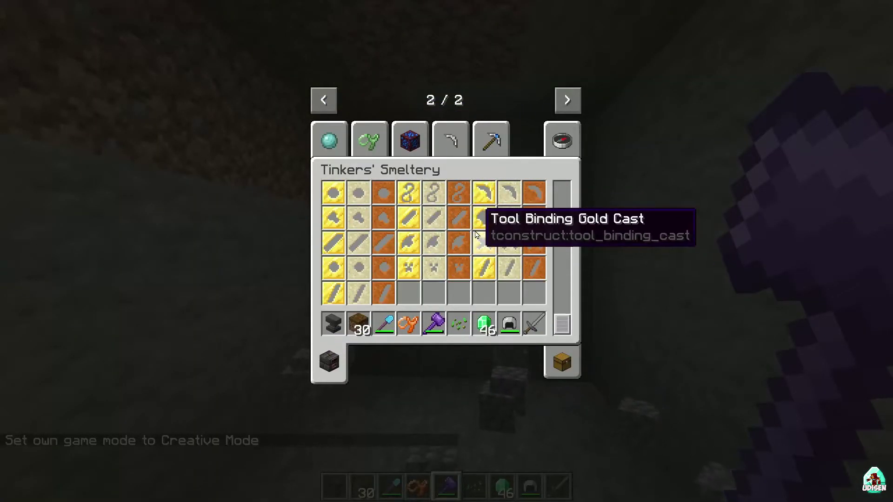
pyautogui.click(326, 137)
pyautogui.scroll(-10, 474, 215)
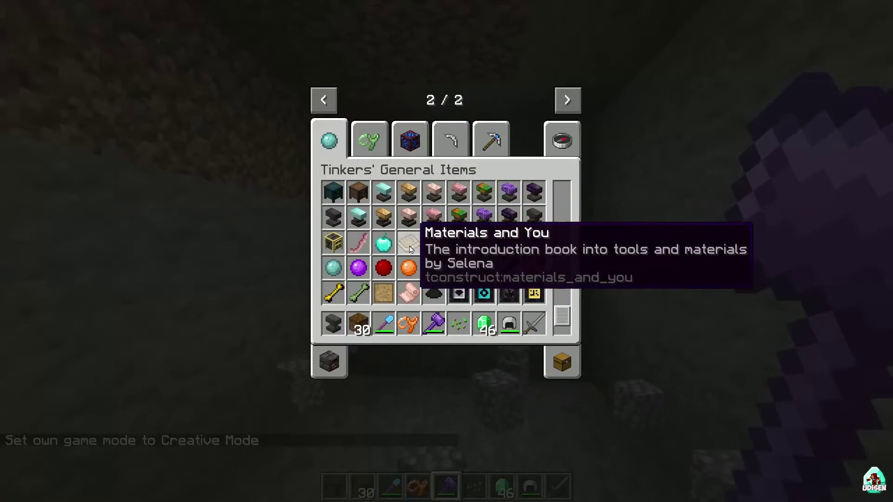
# Clear the old items out of the hotbar slots
pyautogui.keyDown('shift'); pyautogui.click(408, 325); pyautogui.keyUp('shift')
pyautogui.keyDown('shift'); pyautogui.click(433, 324); pyautogui.keyUp('shift')
pyautogui.keyDown('shift'); pyautogui.click(459, 324); pyautogui.keyUp('shift')
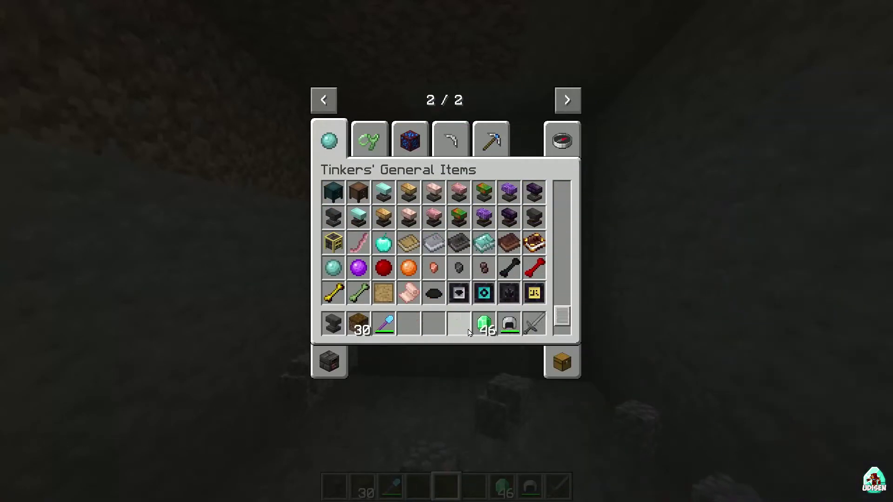
pyautogui.keyDown('shift'); pyautogui.click(484, 325); pyautogui.keyUp('shift')
pyautogui.keyDown('shift'); pyautogui.click(508, 324); pyautogui.keyUp('shift')
pyautogui.keyDown('shift'); pyautogui.click(534, 324); pyautogui.keyUp('shift')
pyautogui.click(409, 293)
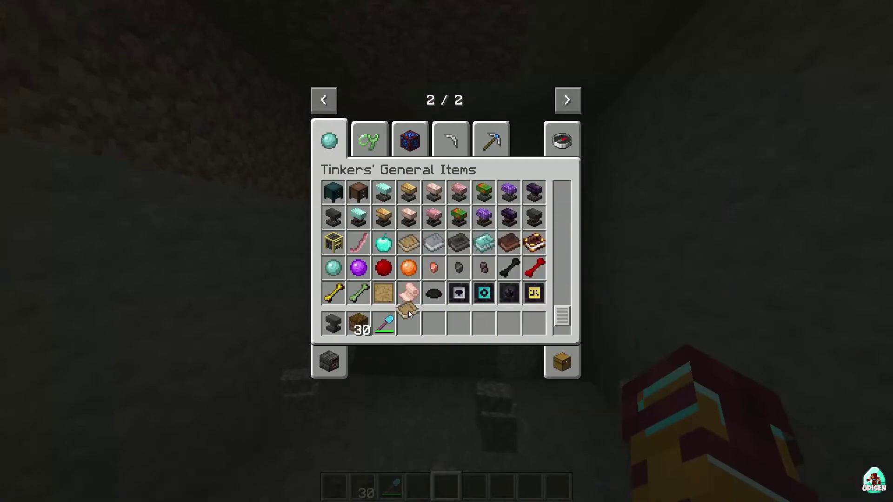
# Fill the hotbar with Materials and You, Puny Smelting, Mighty Smelting, Tinker's Gadgetry, Fantastic Foundry and the Encyclopedia
pyautogui.click(409, 316)
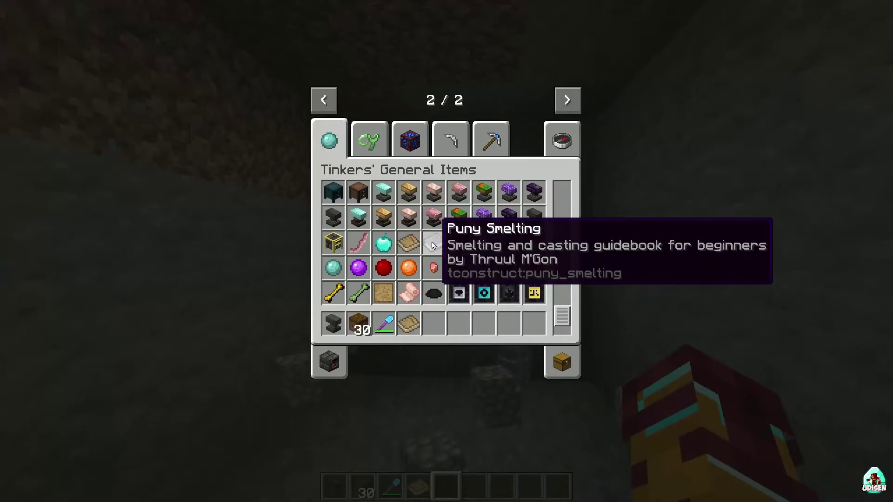
pyautogui.click(432, 245)
pyautogui.click(434, 324)
pyautogui.click(458, 243)
pyautogui.click(450, 327)
pyautogui.click(480, 247)
pyautogui.click(481, 328)
pyautogui.click(507, 250)
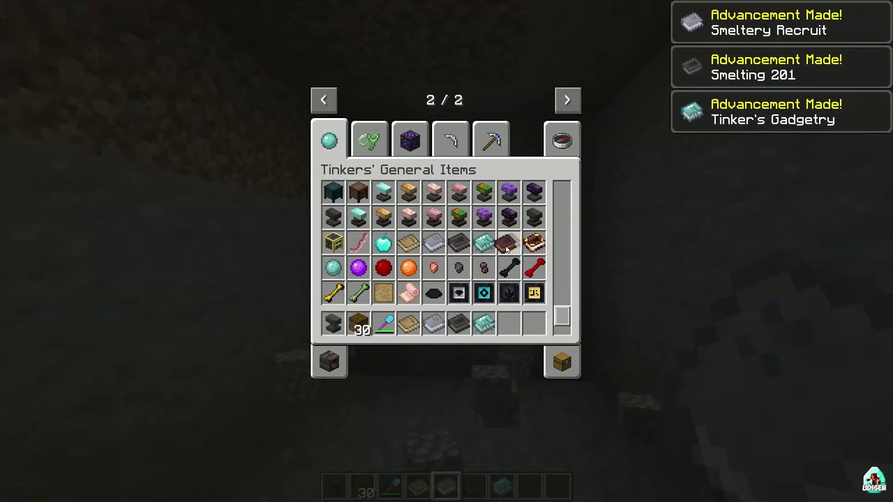
pyautogui.click(509, 325)
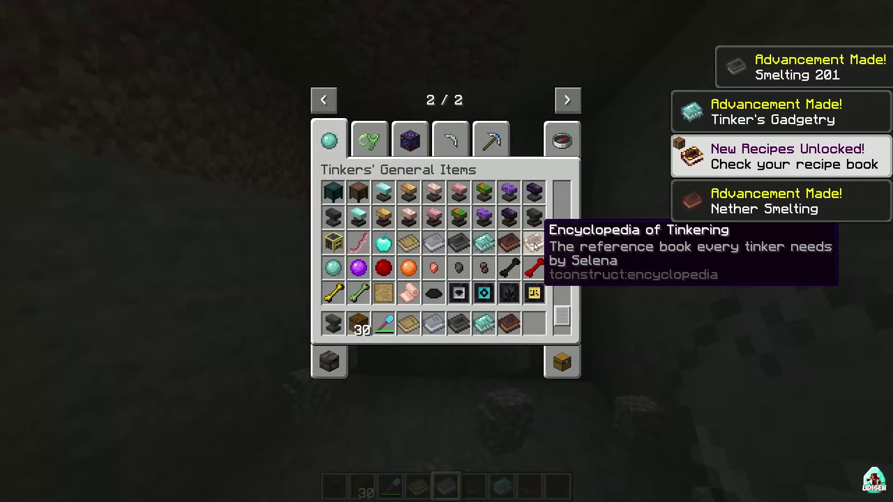
pyautogui.click(534, 245)
pyautogui.click(534, 324)
pyautogui.press('Escape')
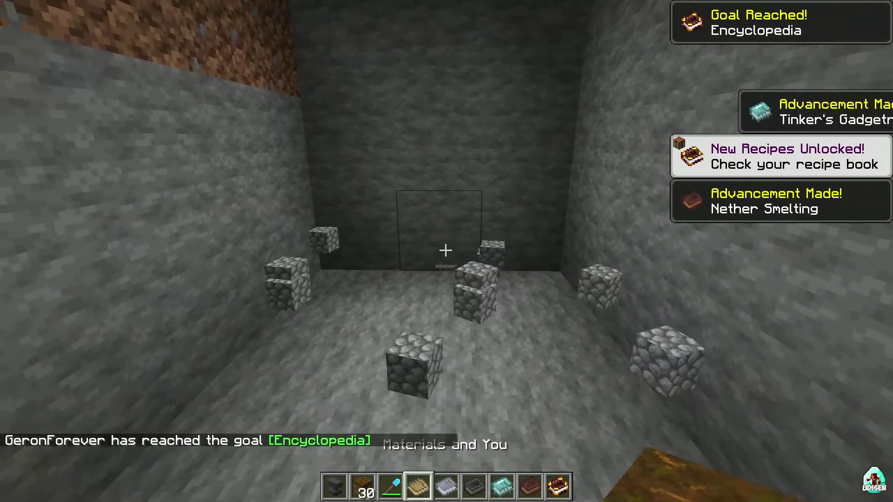
# Read Materials and You from its cover to the final page, then close and drop the book
pyautogui.rightClick(445, 251)
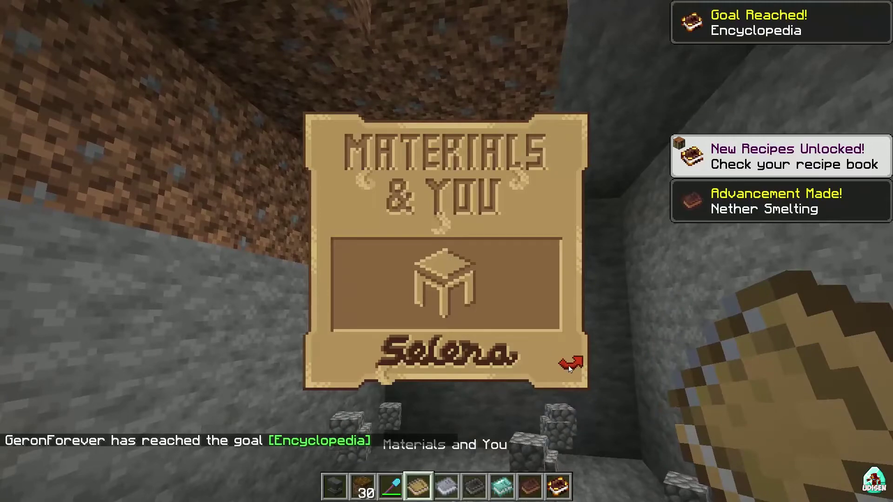
pyautogui.click(570, 367)
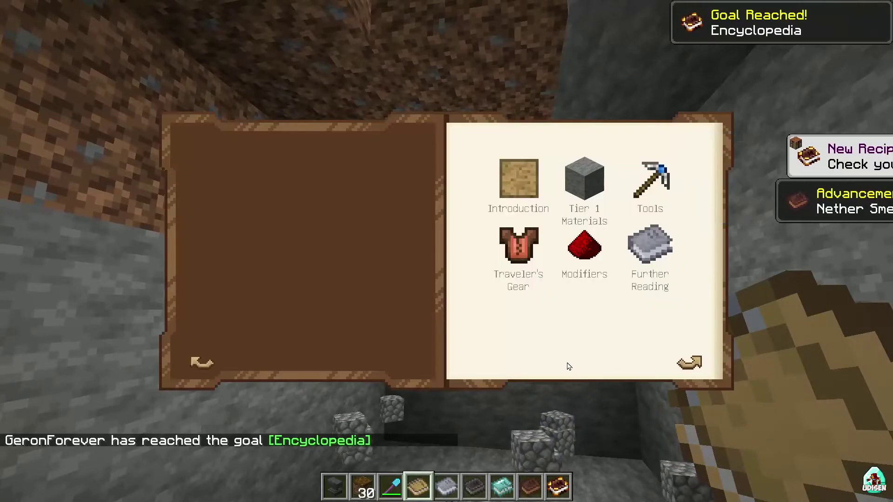
pyautogui.click(686, 361)
pyautogui.click(686, 364)
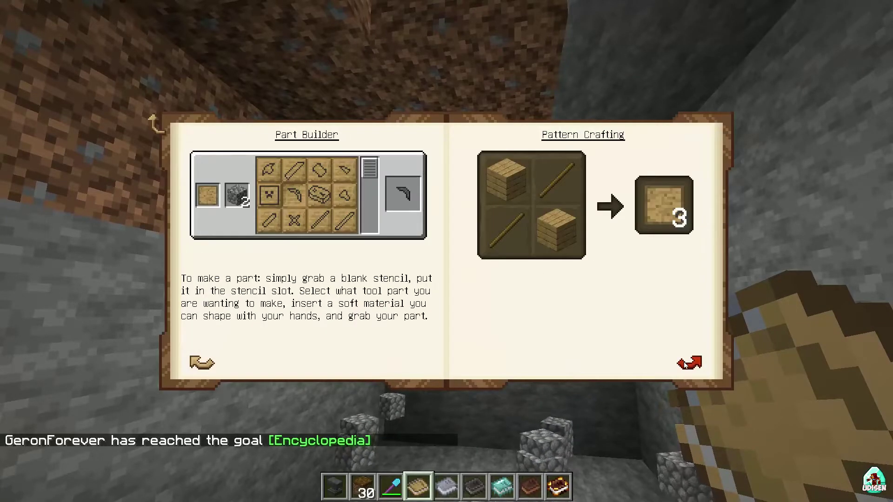
pyautogui.click(686, 364)
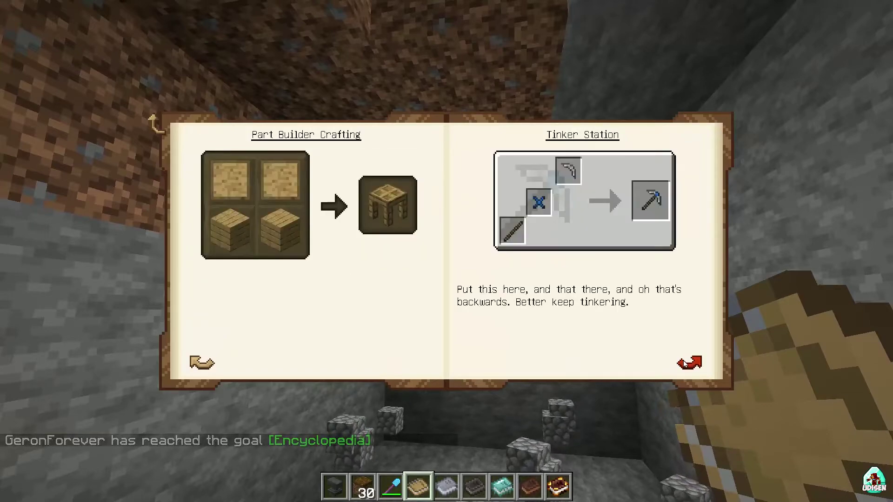
pyautogui.click(686, 364)
pyautogui.click(686, 364)
pyautogui.click(686, 364)
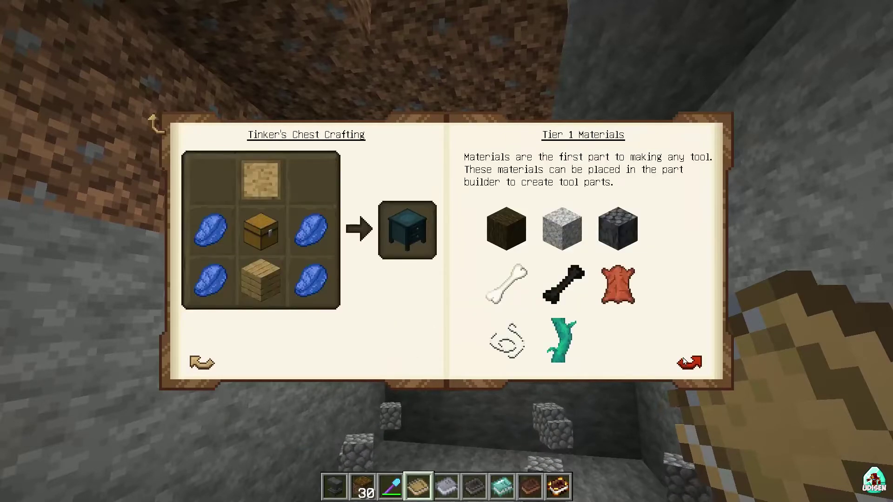
pyautogui.click(686, 364)
pyautogui.click(685, 364)
pyautogui.click(686, 363)
pyautogui.click(686, 363)
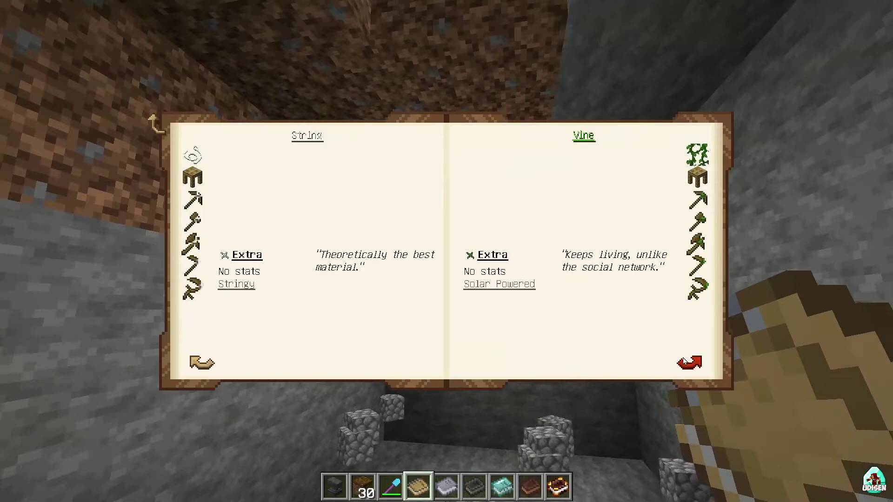
pyautogui.click(685, 364)
pyautogui.click(686, 362)
pyautogui.click(685, 363)
pyautogui.click(686, 362)
pyautogui.click(685, 363)
pyautogui.click(686, 363)
pyautogui.click(686, 363)
pyautogui.click(685, 362)
pyautogui.click(686, 363)
pyautogui.click(685, 362)
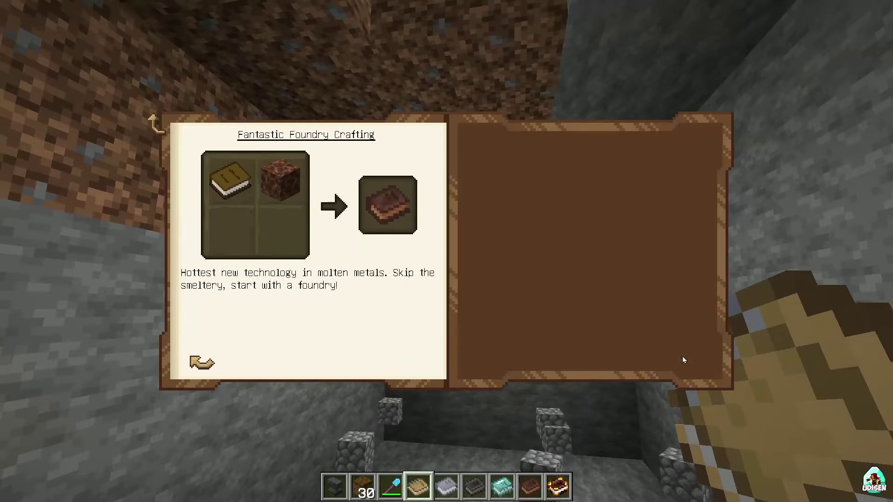
pyautogui.press('Escape')
pyautogui.press('q')
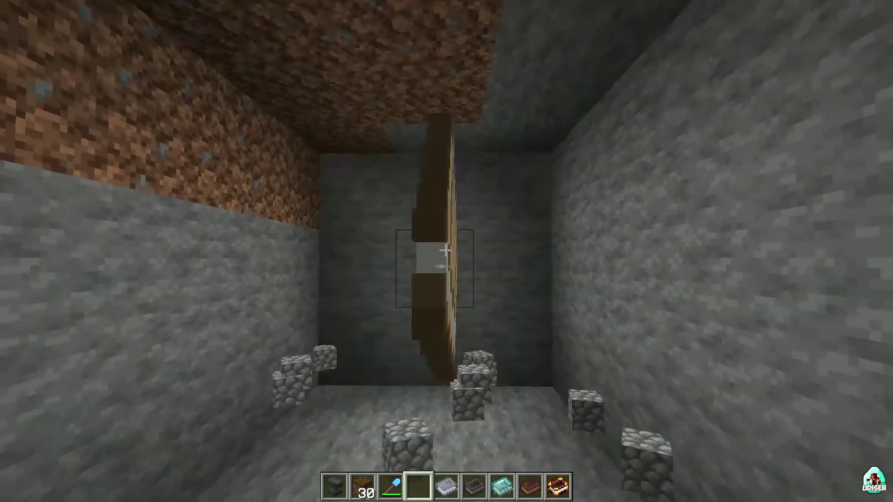
# Page through Puny Smelting from its chapter list to the Upgrades pages, then close it
pyautogui.scroll(-1, 447, 251)
pyautogui.rightClick(447, 251)
pyautogui.click(572, 365)
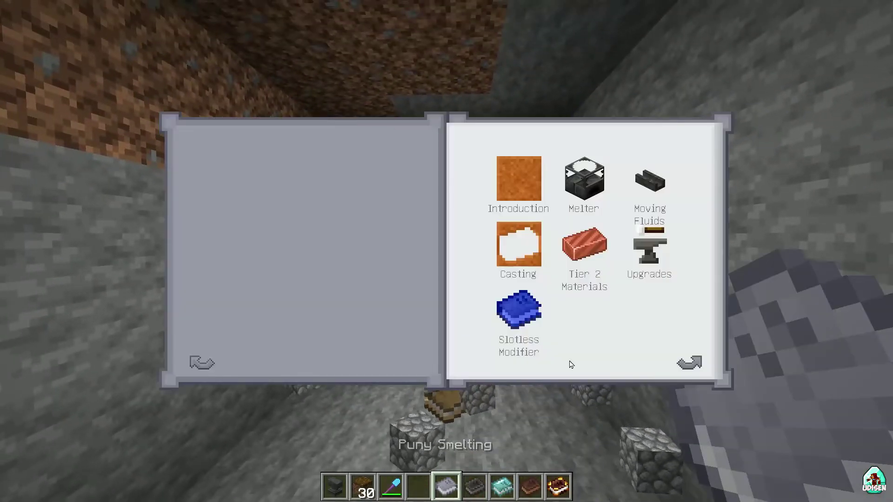
pyautogui.click(691, 363)
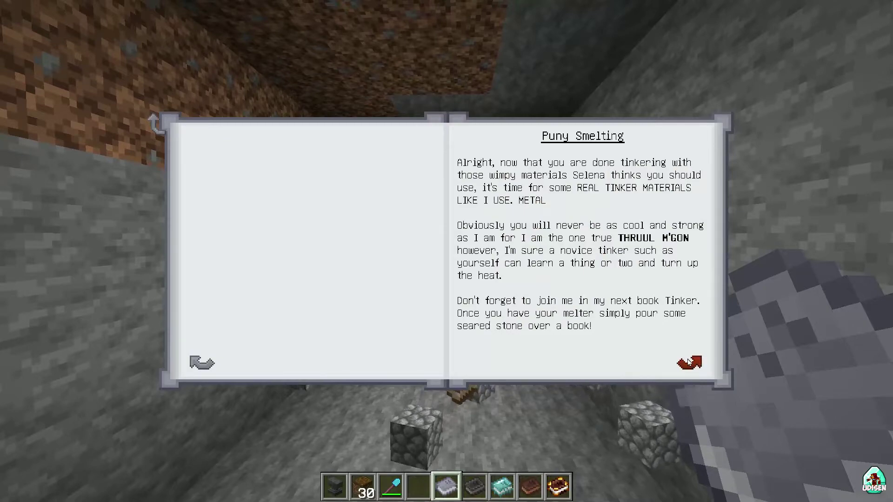
pyautogui.click(689, 362)
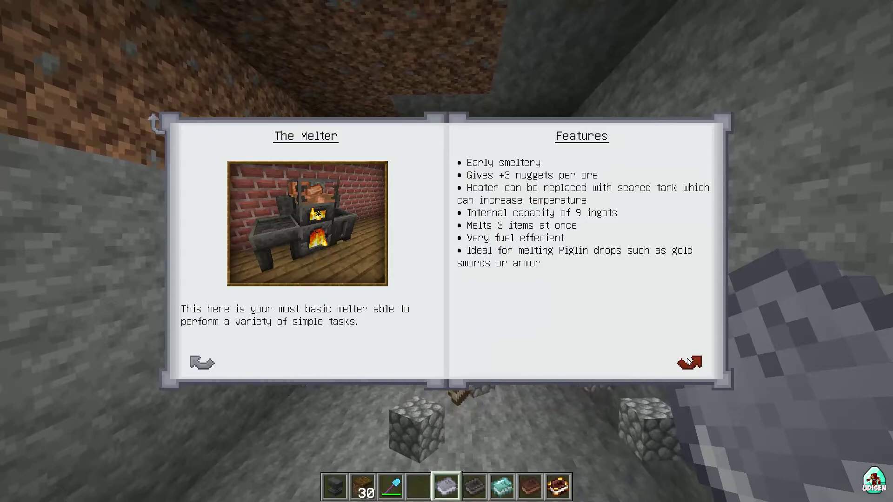
pyautogui.click(689, 363)
pyautogui.click(689, 363)
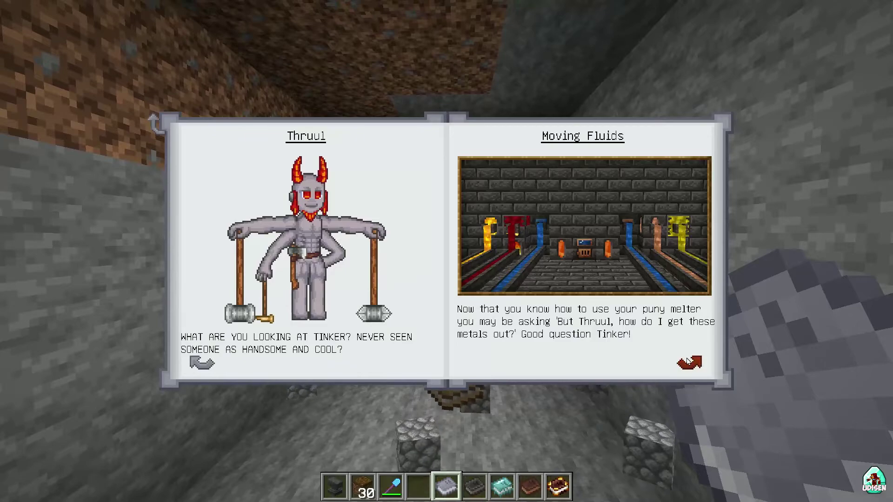
pyautogui.click(689, 362)
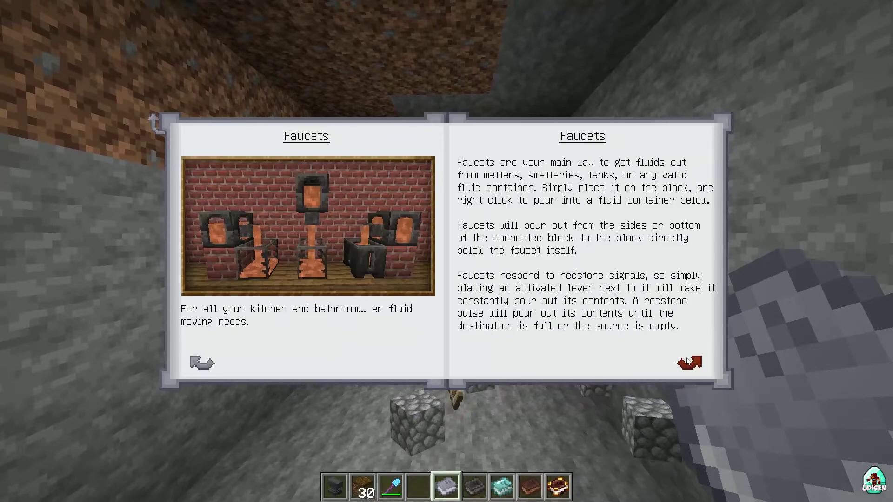
pyautogui.click(689, 362)
pyautogui.click(689, 362)
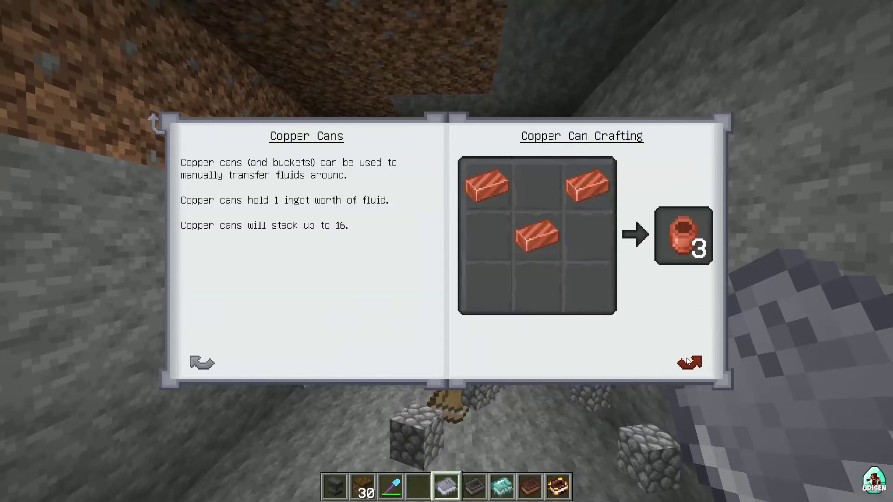
pyautogui.click(688, 362)
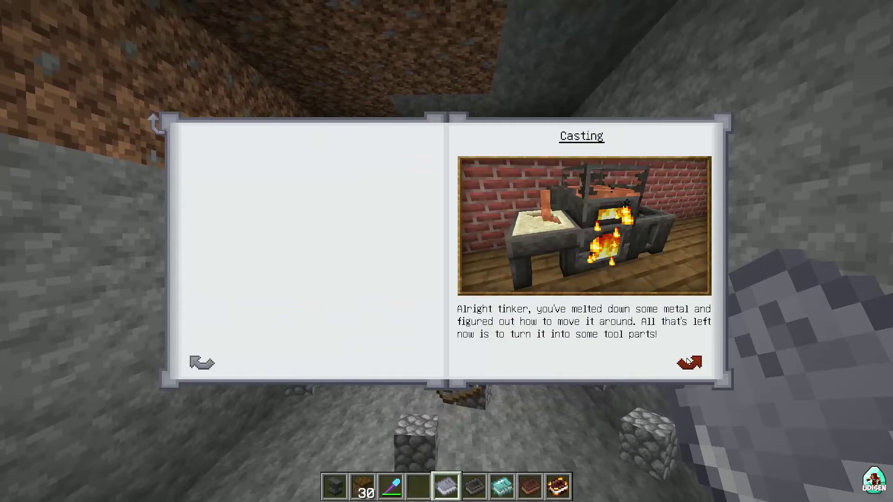
pyautogui.click(689, 362)
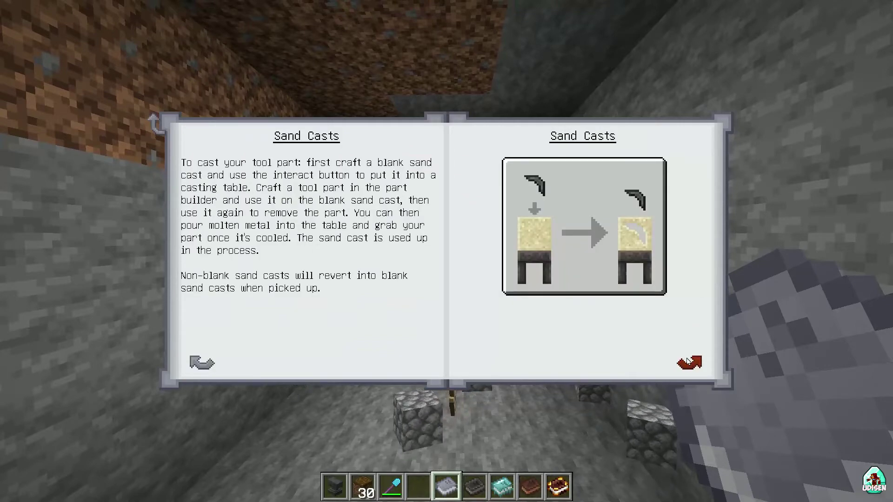
pyautogui.click(689, 362)
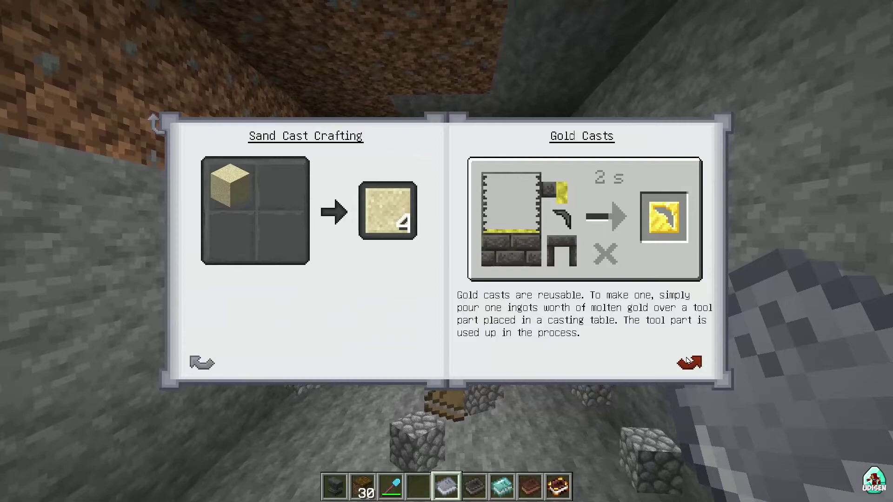
pyautogui.click(689, 363)
pyautogui.click(689, 362)
pyautogui.click(689, 363)
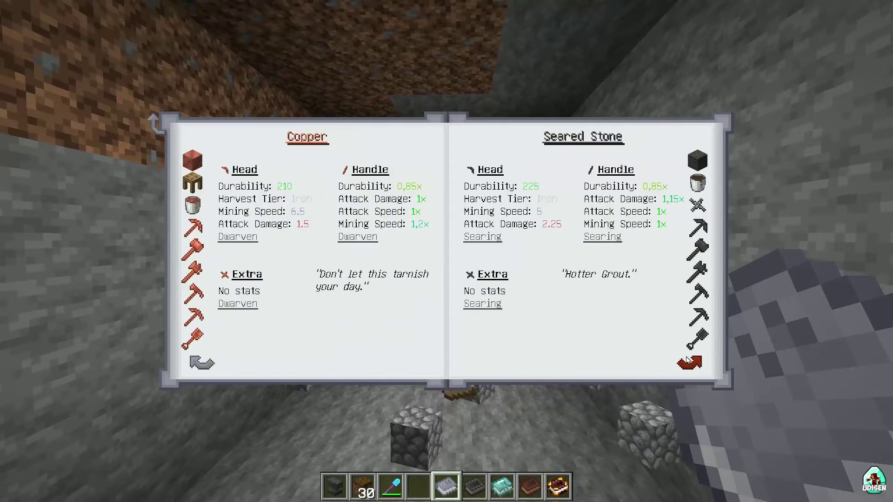
pyautogui.click(689, 362)
pyautogui.click(689, 362)
pyautogui.click(689, 362)
pyautogui.click(689, 362)
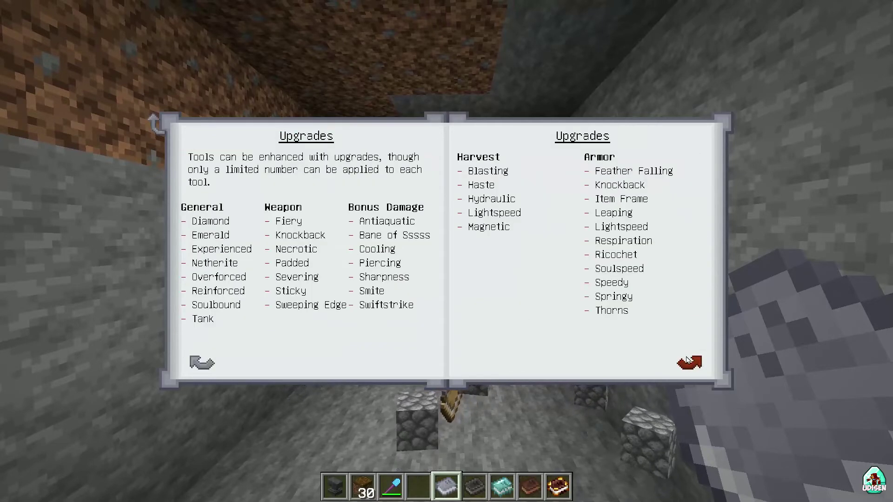
pyautogui.click(689, 362)
pyautogui.click(689, 362)
pyautogui.click(689, 362)
pyautogui.press('Escape')
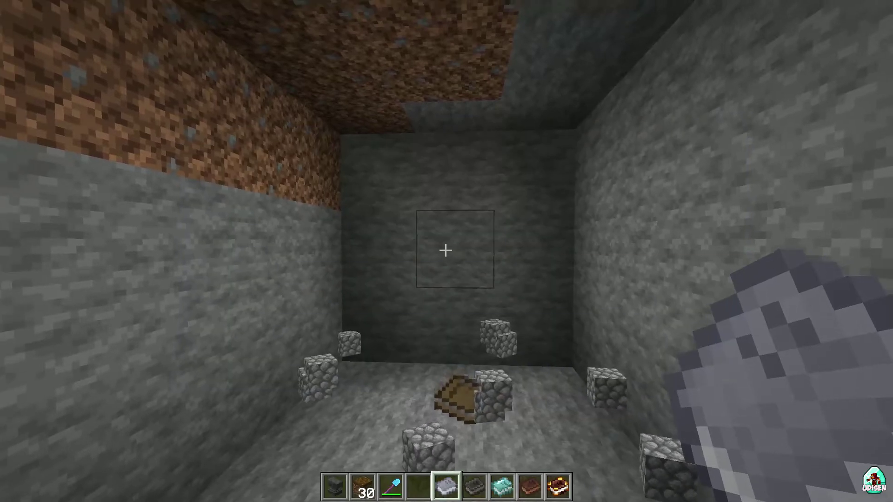
# Page Mighty Smelting from contents through smeltery structure, seared blocks and chute to Notable Entities
pyautogui.scroll(-1, 446, 251)
pyautogui.rightClick(445, 250)
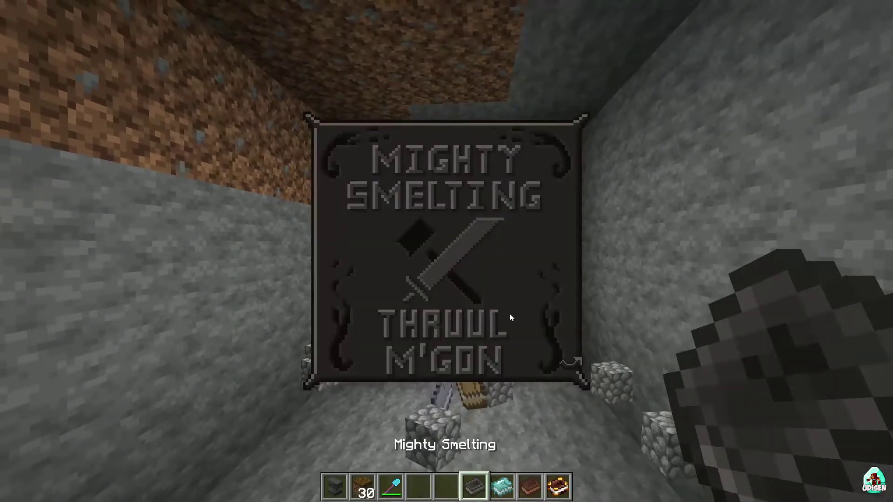
pyautogui.click(568, 365)
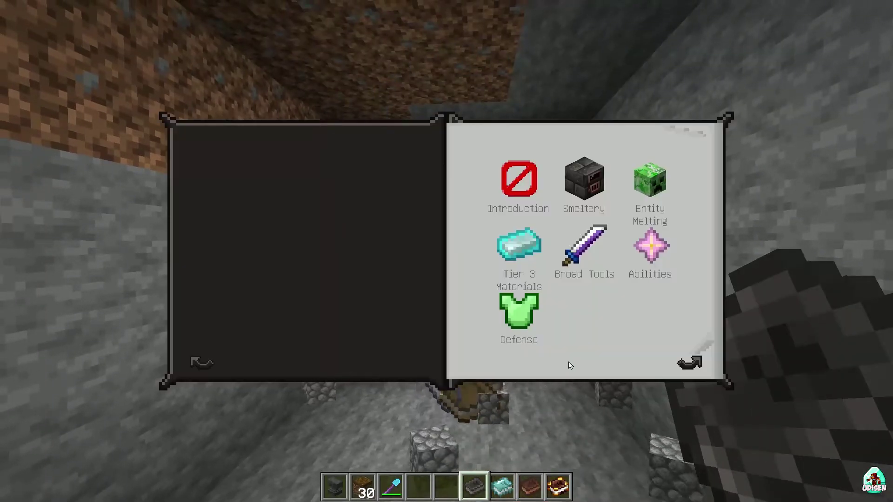
pyautogui.click(684, 362)
pyautogui.click(686, 363)
pyautogui.click(689, 364)
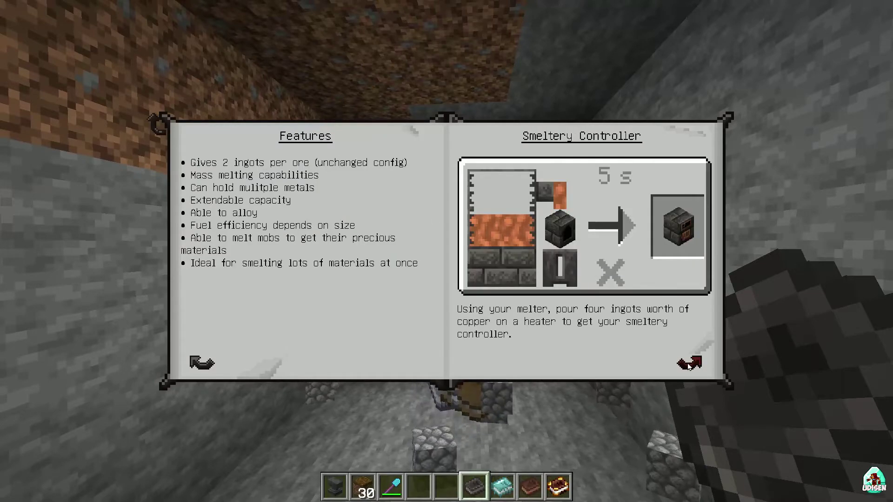
pyautogui.click(690, 366)
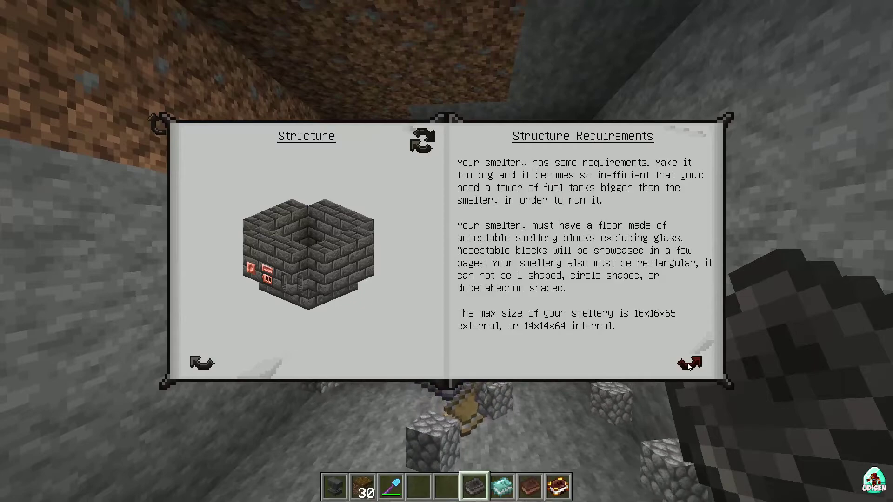
pyautogui.click(689, 366)
pyautogui.click(689, 366)
pyautogui.click(689, 366)
pyautogui.click(689, 366)
pyautogui.click(689, 367)
pyautogui.click(689, 366)
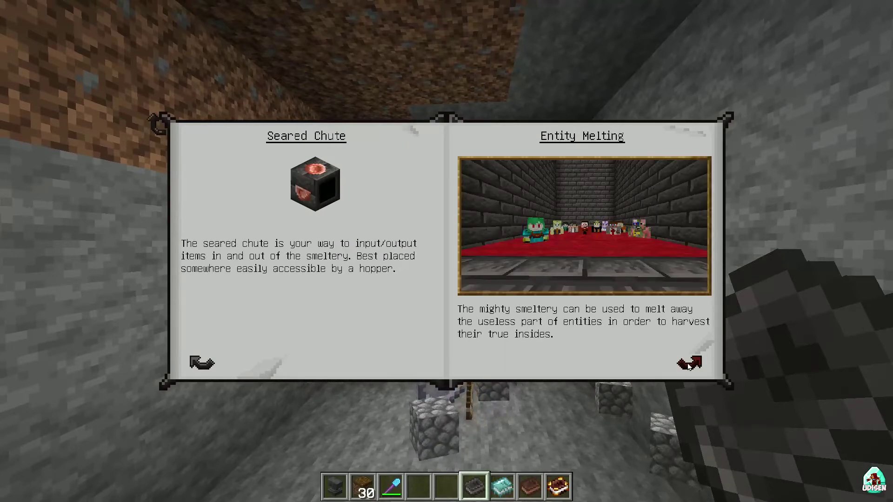
pyautogui.click(690, 366)
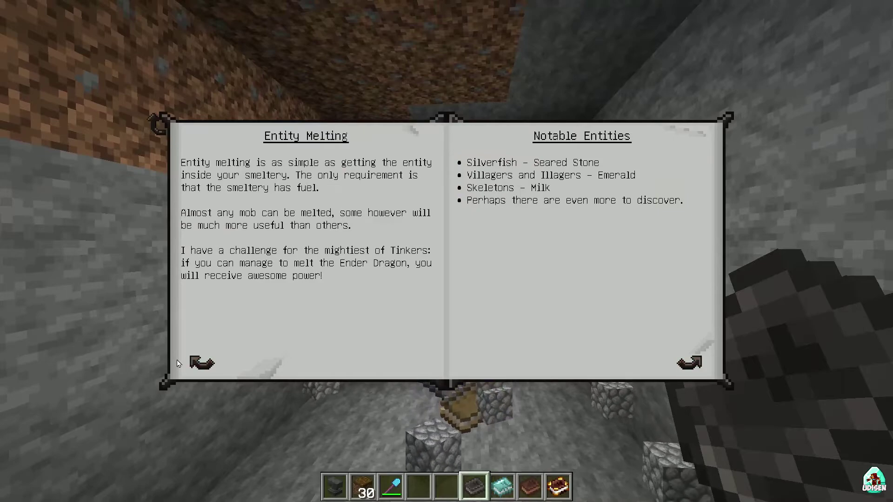
# Step back to Seared Chute, continue to the Scythe and Excavator pages, then close the book
pyautogui.click(193, 362)
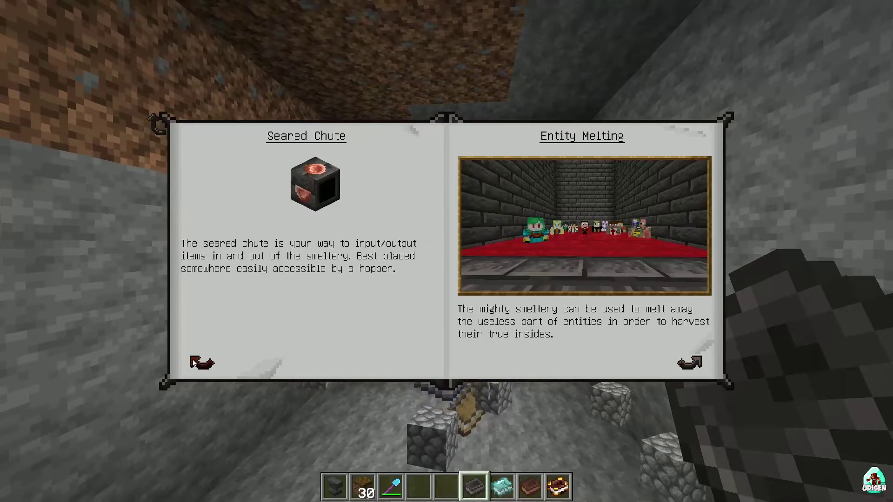
pyautogui.click(689, 366)
pyautogui.click(689, 366)
pyautogui.click(690, 366)
pyautogui.click(690, 366)
pyautogui.click(689, 366)
pyautogui.press('Escape')
pyautogui.scroll(-2, 446, 250)
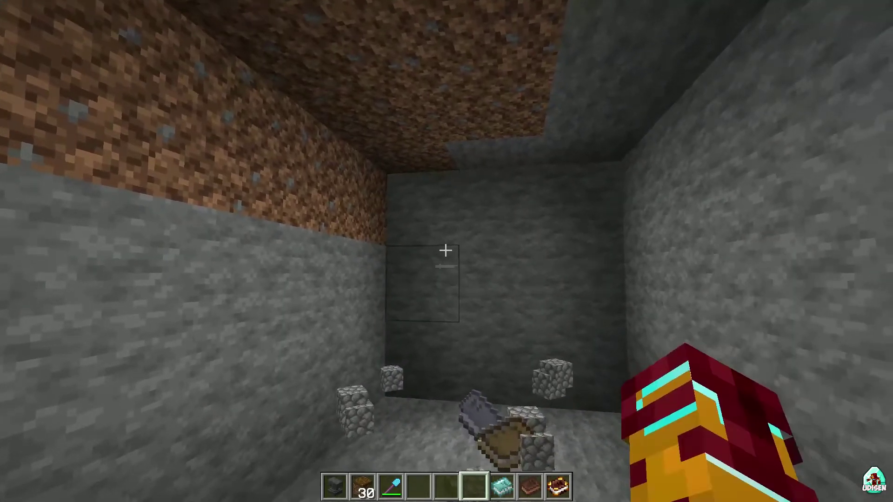
# Open Tinker's Gadgetry and page through the gadgets and Shurikens to the odd modifiers entries
pyautogui.scroll(1, 446, 251)
pyautogui.rightClick(445, 250)
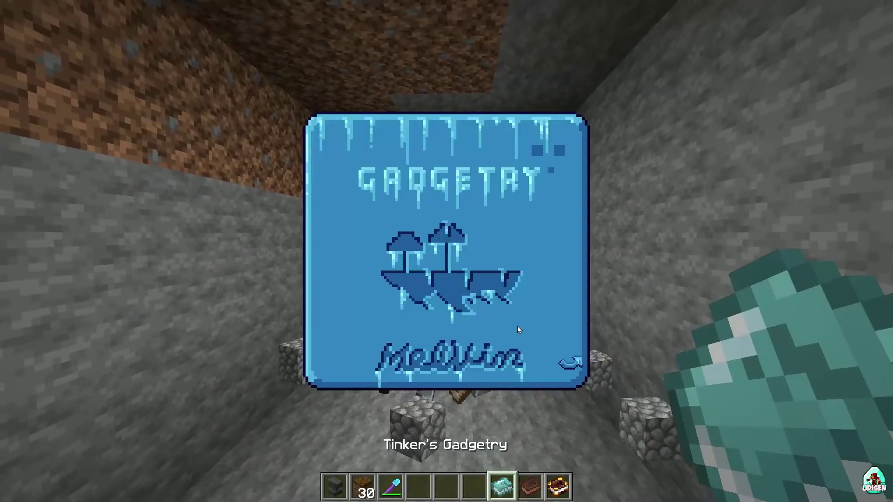
pyautogui.click(567, 365)
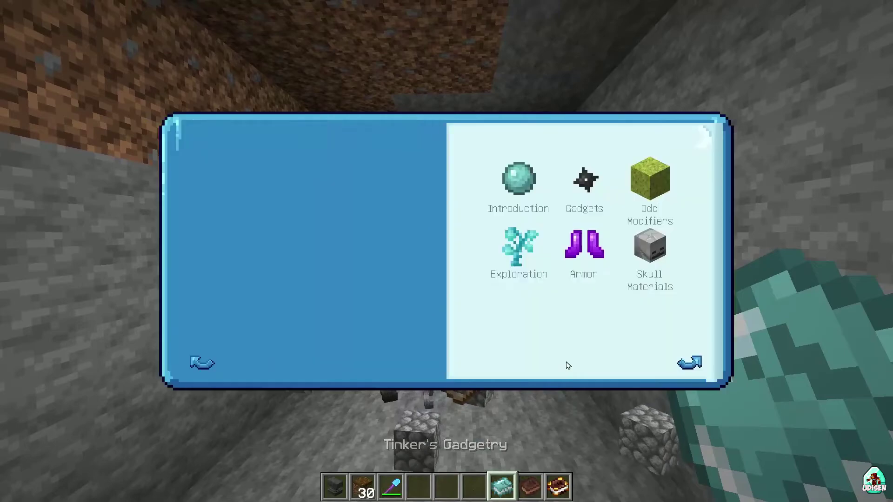
pyautogui.click(678, 370)
pyautogui.click(680, 369)
pyautogui.click(681, 369)
pyautogui.click(682, 368)
pyautogui.click(683, 368)
pyautogui.click(685, 368)
pyautogui.click(685, 368)
# Continue through the slime islands and Slimeboots to Cave Spider and Enderman Slimeskull, then close it
pyautogui.click(685, 368)
pyautogui.click(684, 368)
pyautogui.click(684, 368)
pyautogui.click(684, 368)
pyautogui.click(685, 369)
pyautogui.click(685, 368)
pyautogui.click(685, 369)
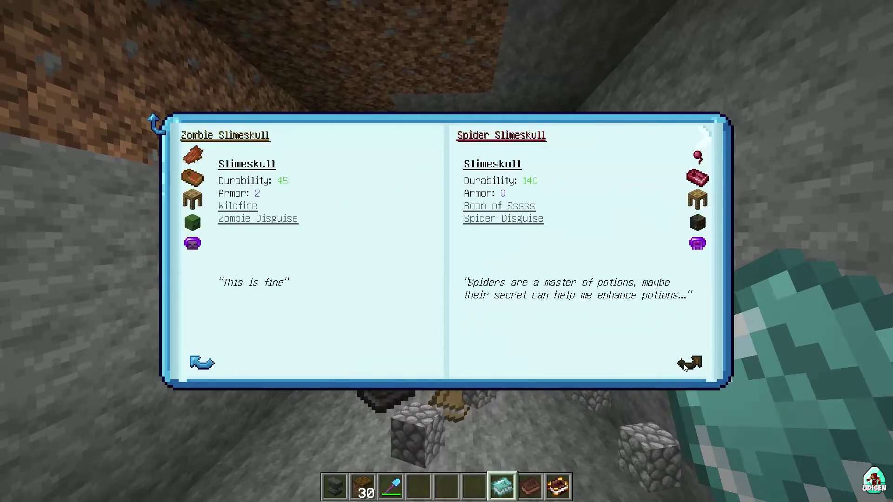
pyautogui.click(685, 369)
pyautogui.press('Escape')
pyautogui.scroll(-1, 447, 251)
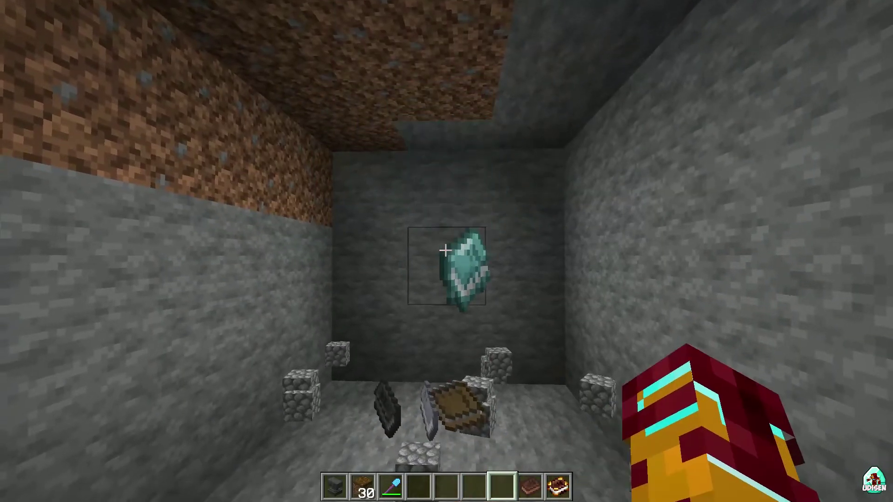
# Open Fantastic Foundry and page through the Alloyer and foundry structure to the Foundry GUI
pyautogui.rightClick(446, 251)
pyautogui.click(569, 362)
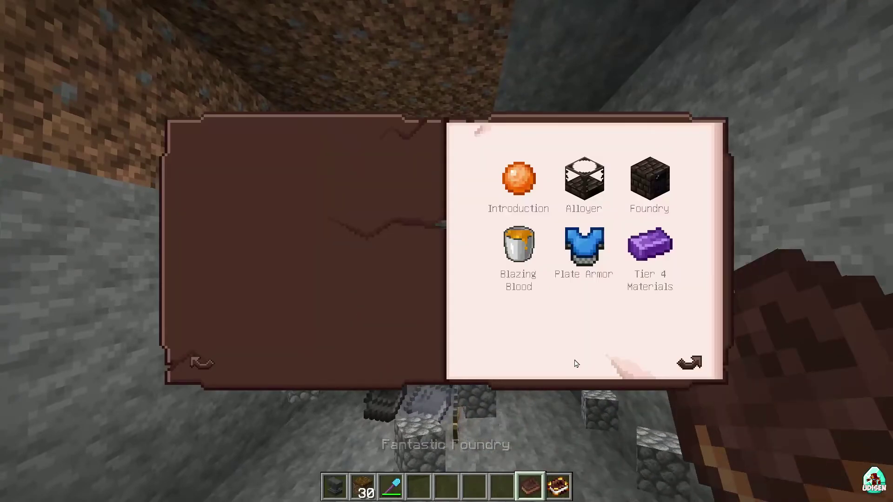
pyautogui.click(683, 370)
pyautogui.click(684, 368)
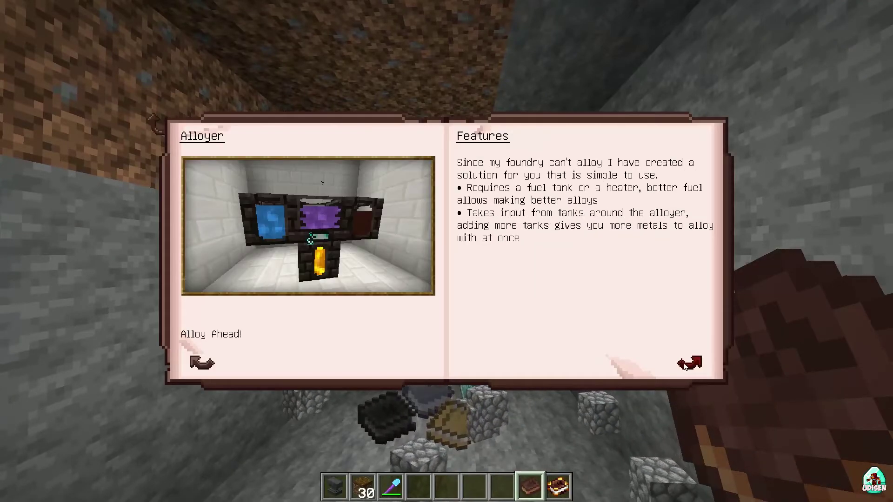
pyautogui.click(685, 366)
pyautogui.click(686, 366)
pyautogui.click(685, 366)
pyautogui.click(686, 366)
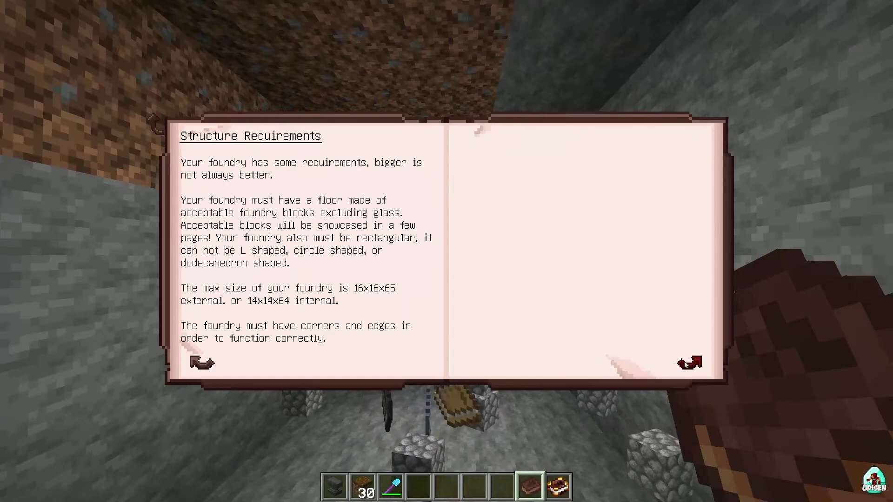
pyautogui.click(685, 365)
# Go back to Foundry Controller, then page on to Tier 4 Materials and Queen's Slime and close it
pyautogui.click(193, 360)
pyautogui.click(195, 361)
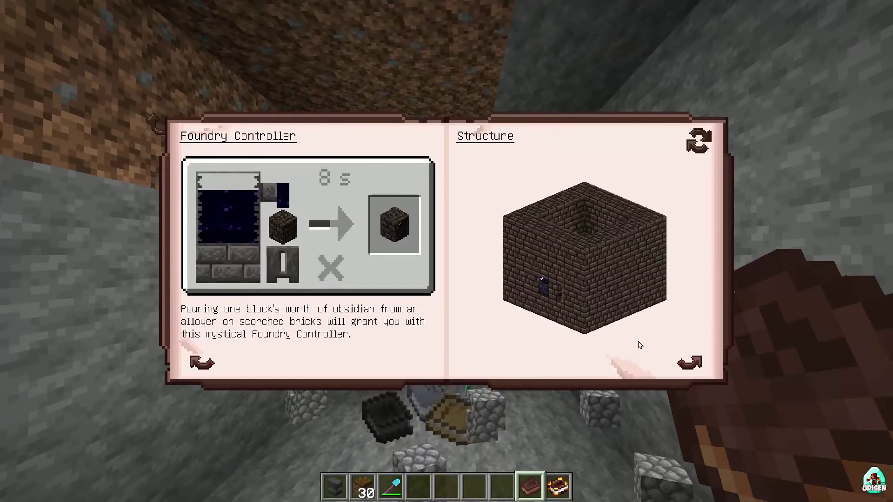
pyautogui.click(692, 365)
pyautogui.click(692, 365)
pyautogui.click(692, 365)
pyautogui.click(692, 365)
pyautogui.click(692, 365)
pyautogui.click(692, 365)
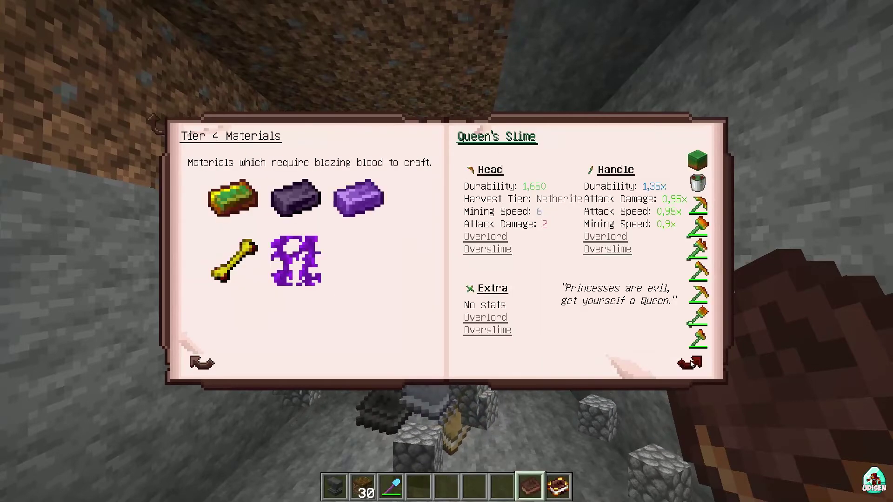
pyautogui.press('Escape')
# Drop the Fantastic Foundry book, open the Encyclopedia of Tinkering and page through small and broad tools
pyautogui.press('q')
pyautogui.press('9')
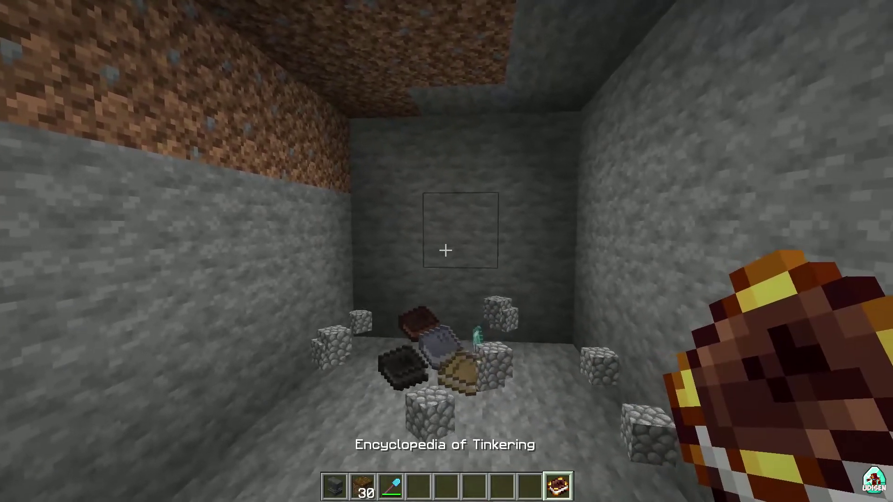
pyautogui.rightClick(446, 250)
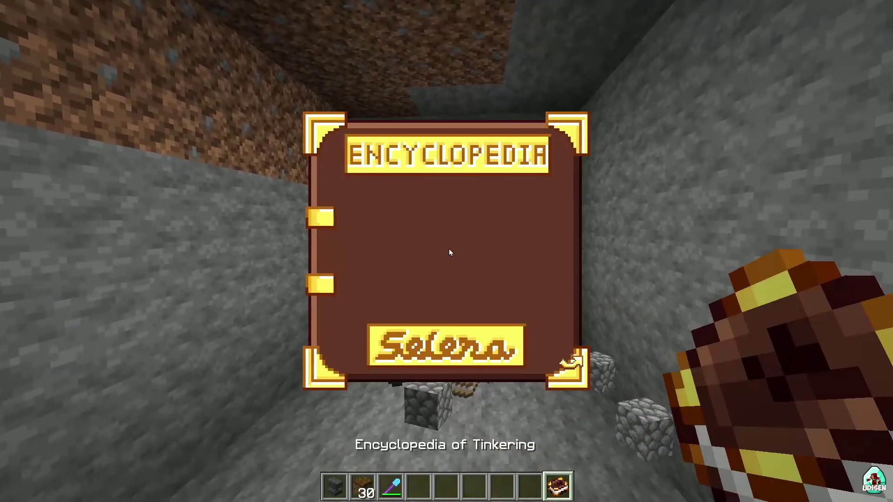
pyautogui.click(571, 363)
pyautogui.click(691, 361)
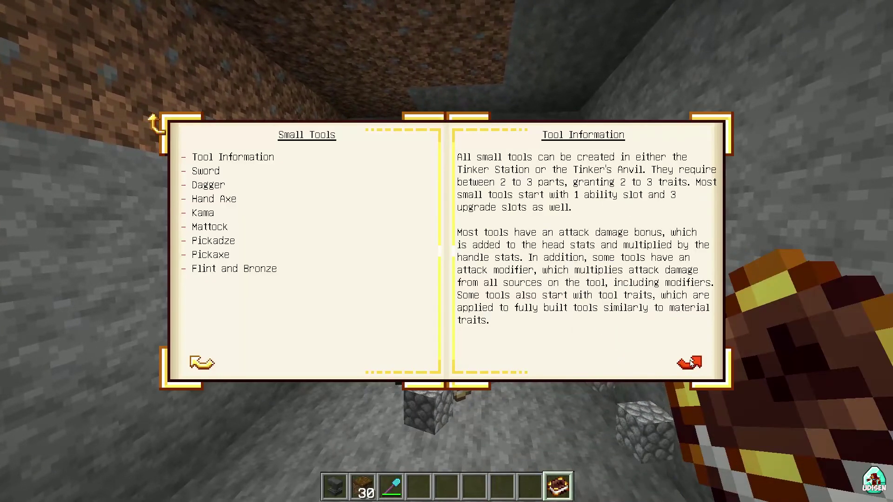
pyautogui.click(691, 361)
pyautogui.click(691, 361)
pyautogui.click(691, 362)
pyautogui.click(691, 362)
pyautogui.click(691, 361)
pyautogui.click(690, 361)
pyautogui.click(690, 361)
pyautogui.click(691, 362)
pyautogui.click(691, 361)
# Continue through the armor pages and materials to Tier 3 Materials and Slimesteel, then close it
pyautogui.click(691, 361)
pyautogui.click(690, 361)
pyautogui.click(691, 361)
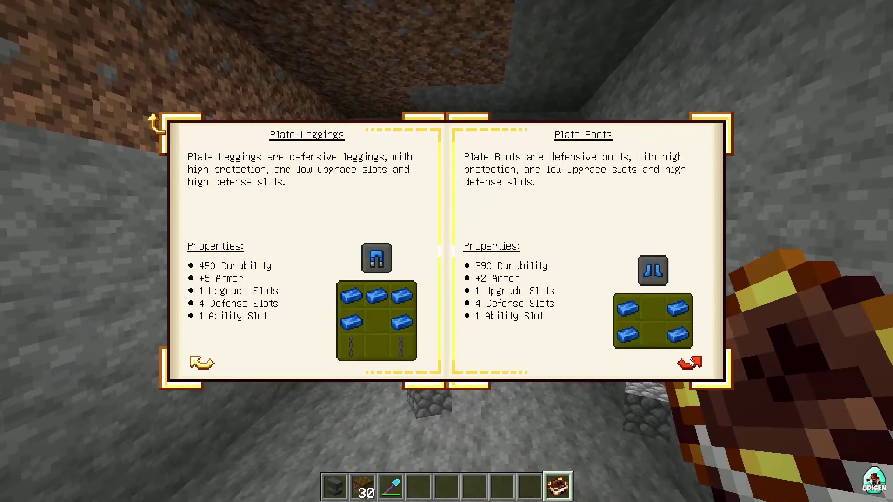
pyautogui.click(690, 361)
pyautogui.click(690, 362)
pyautogui.click(691, 362)
pyautogui.click(691, 361)
pyautogui.click(691, 361)
pyautogui.click(691, 362)
pyautogui.click(690, 362)
pyautogui.click(691, 361)
pyautogui.click(690, 361)
pyautogui.click(691, 361)
pyautogui.click(691, 361)
pyautogui.click(691, 362)
pyautogui.click(690, 361)
pyautogui.click(691, 362)
pyautogui.click(690, 362)
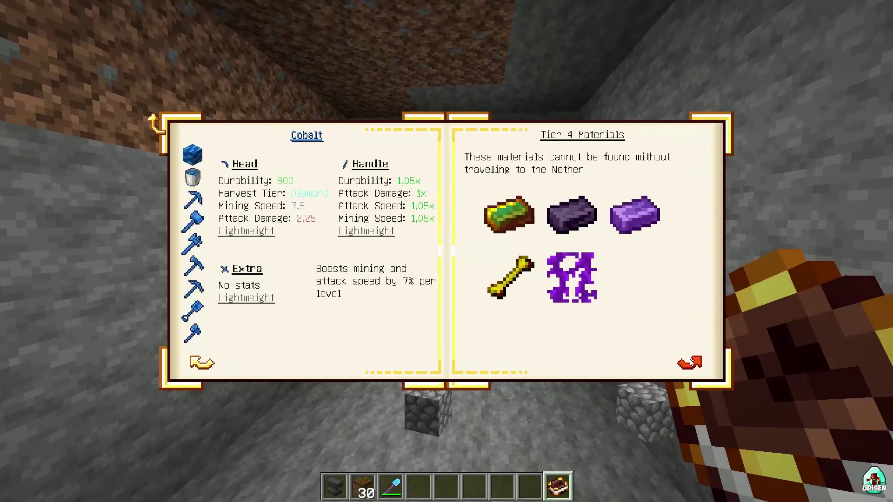
pyautogui.click(691, 361)
pyautogui.click(691, 362)
pyautogui.press('Escape')
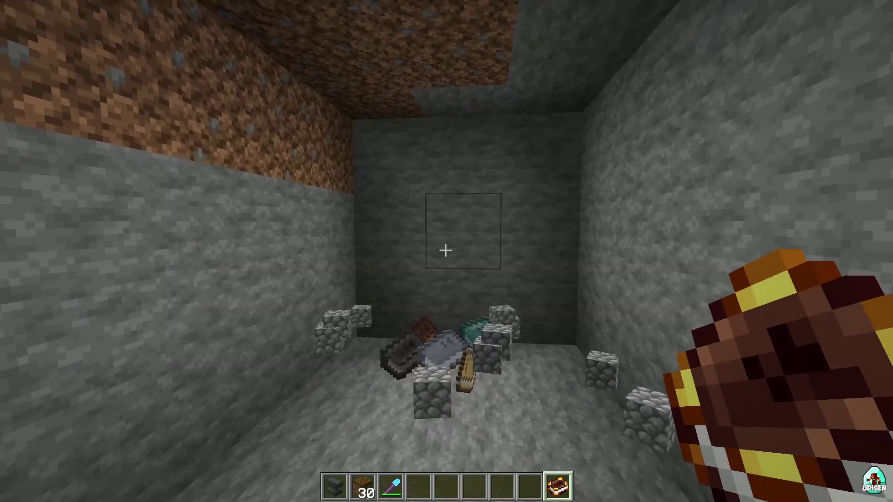
# Drop the encyclopedia, fly up to the forest surface in spectator mode, then return to creative mode
pyautogui.press('q')
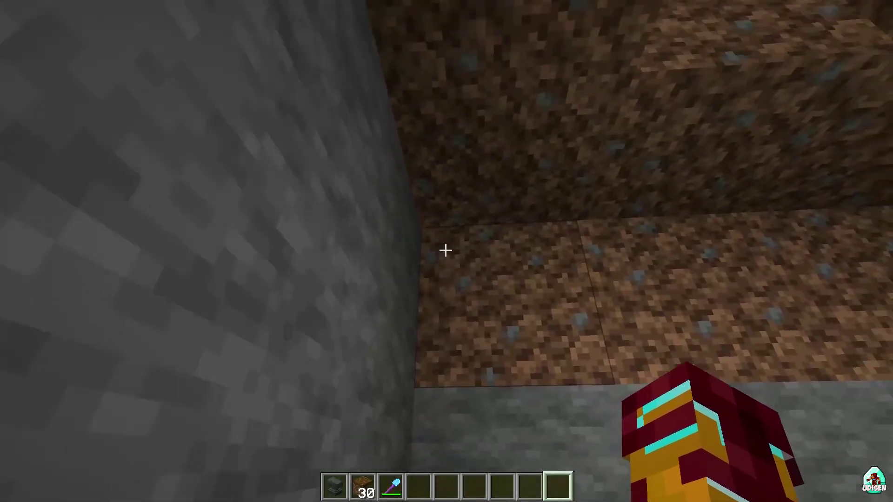
pyautogui.press('/')
pyautogui.write('gamemode')
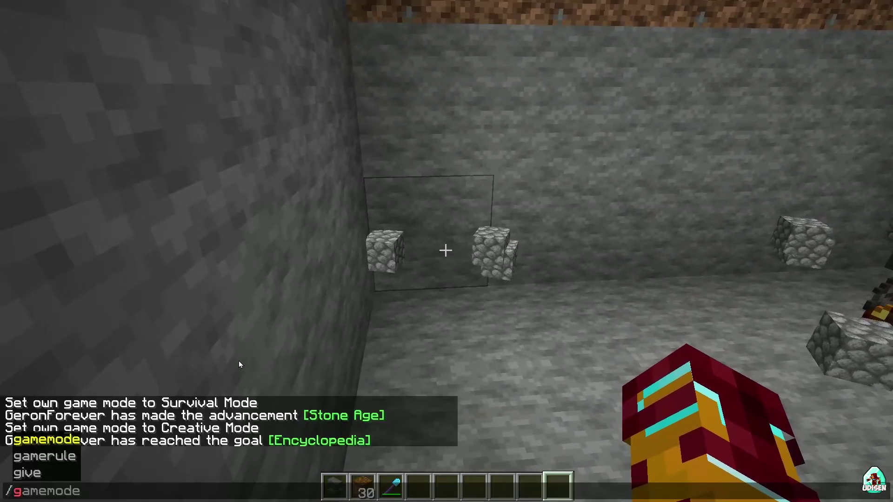
pyautogui.click(126, 458)
pyautogui.press('Return')
pyautogui.press('w')
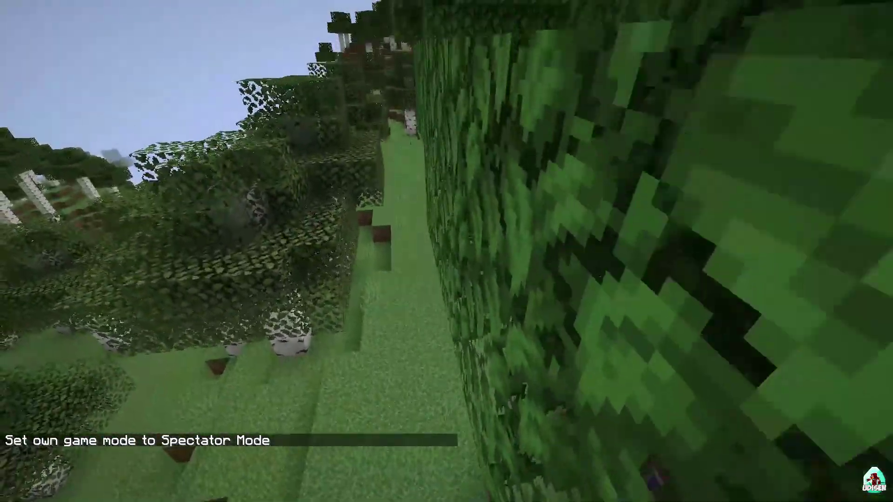
pyautogui.press('t')
pyautogui.press('Return')
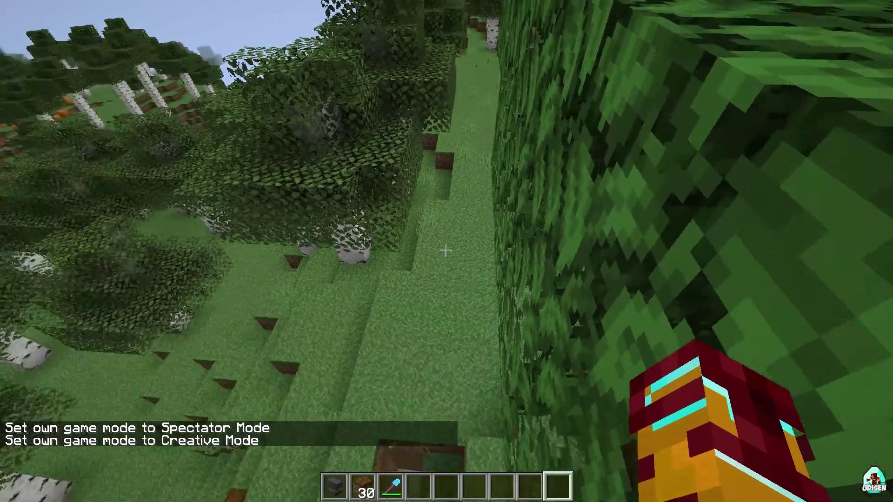